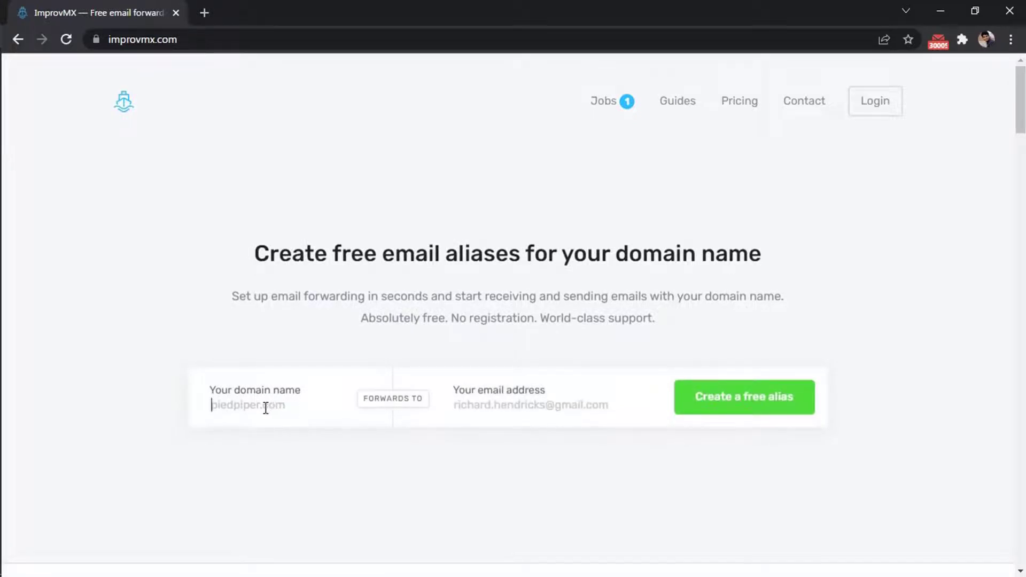
- Create a free ImprovMX alias forwarding dropshipnext.com to the Gmail address
{"action": "type", "text": "dropshipnext.com"}
{"action": "left_click", "coordinate": [510, 410]}
{"action": "key", "text": "ctrl+v"}
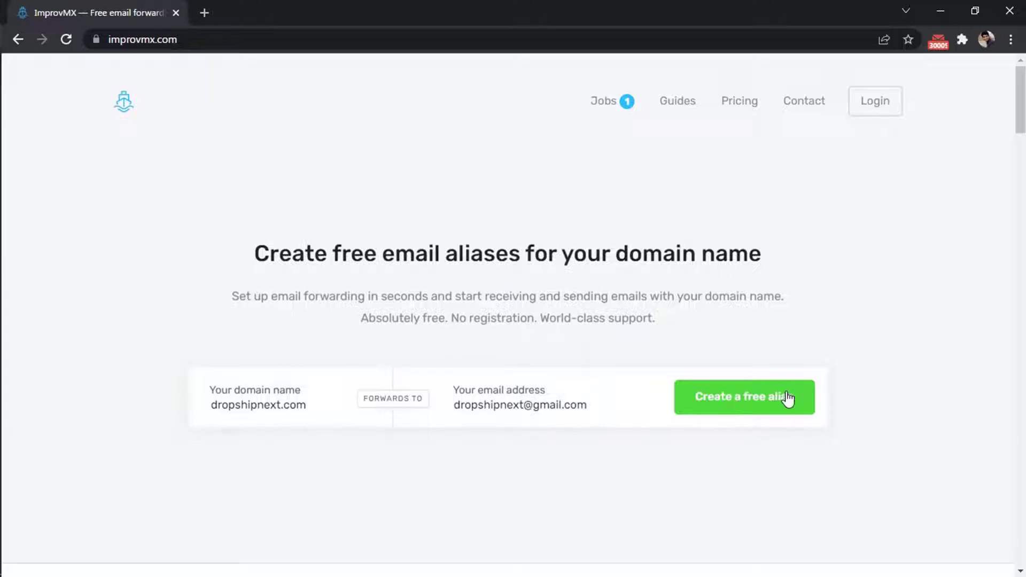
{"action": "left_click", "coordinate": [788, 399]}
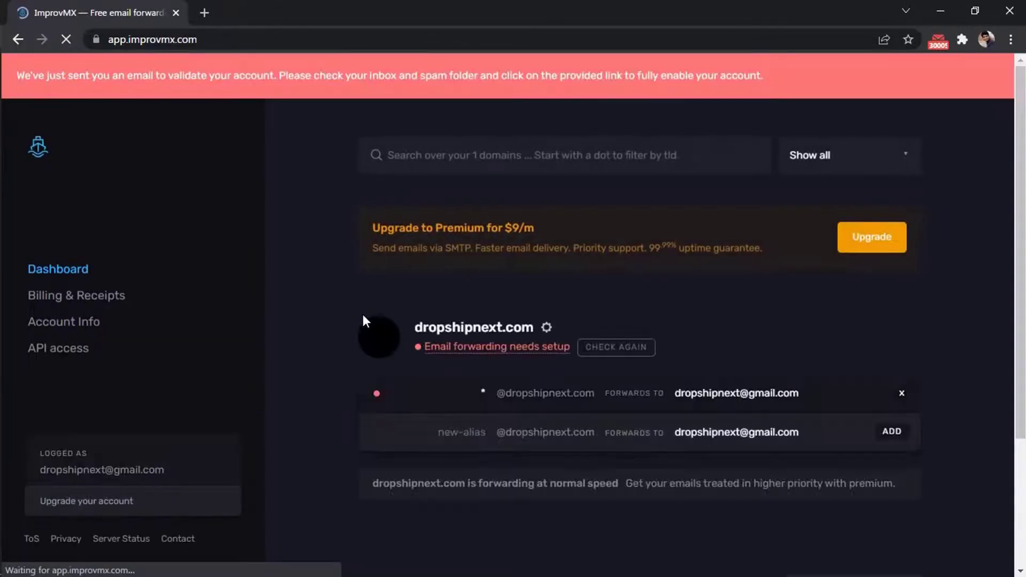
- Open ImprovMX's 'Validate your account' email in Gmail and follow its validation link
{"action": "key", "text": "alt+Tab"}
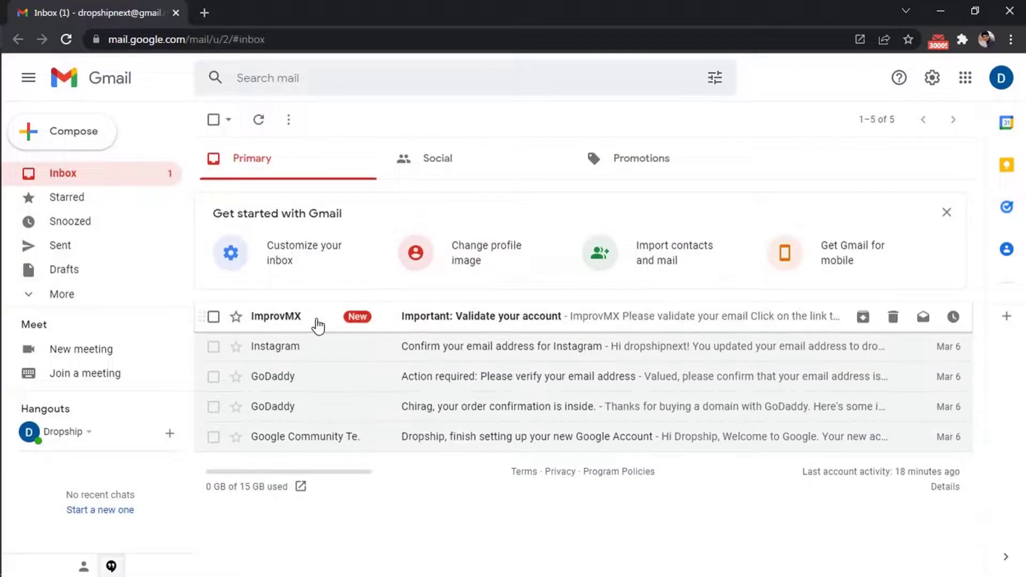
{"action": "left_click", "coordinate": [319, 325]}
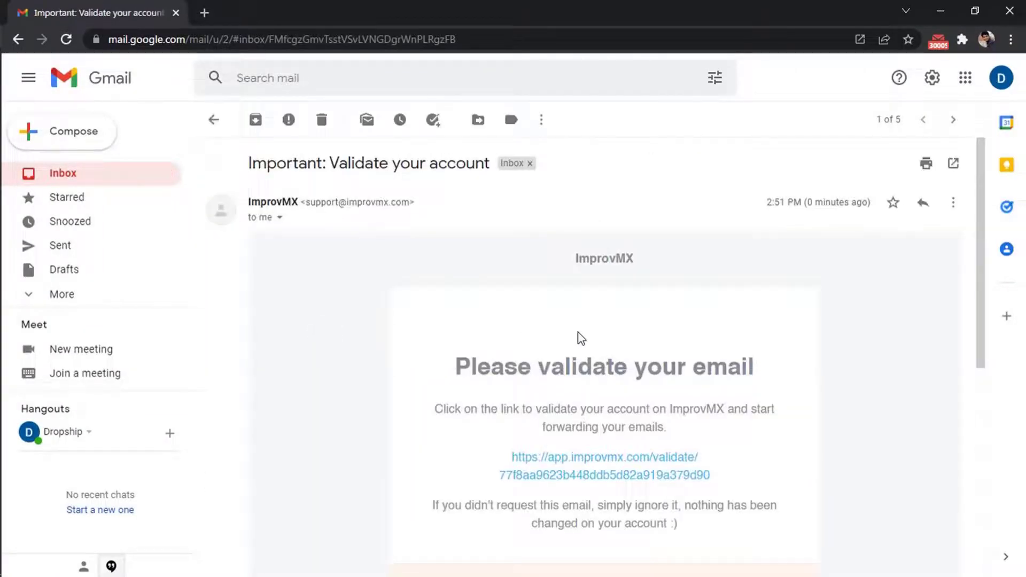
{"action": "scroll", "coordinate": [580, 353], "scroll_direction": "down", "scroll_amount": 2}
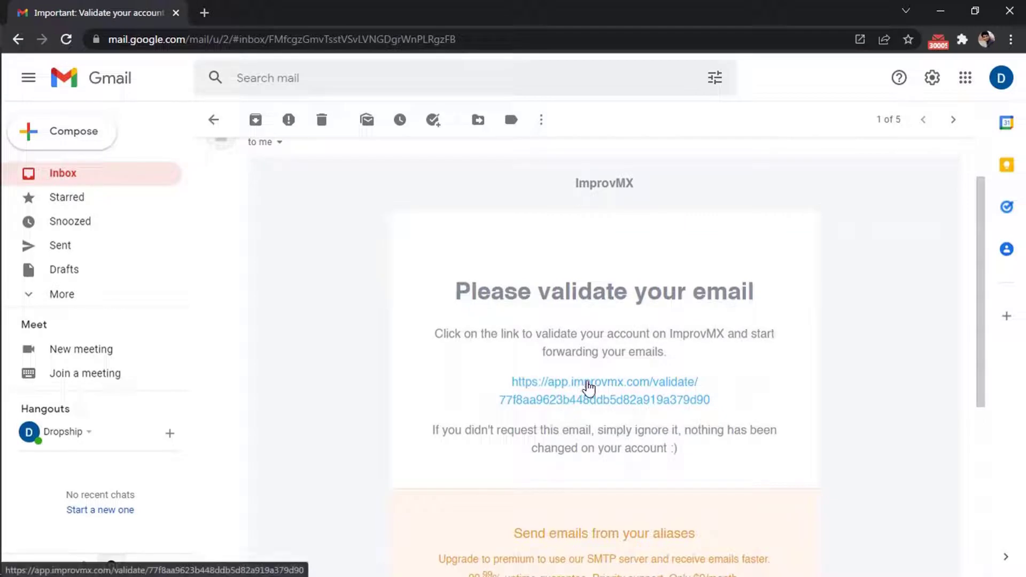
{"action": "left_click", "coordinate": [588, 386]}
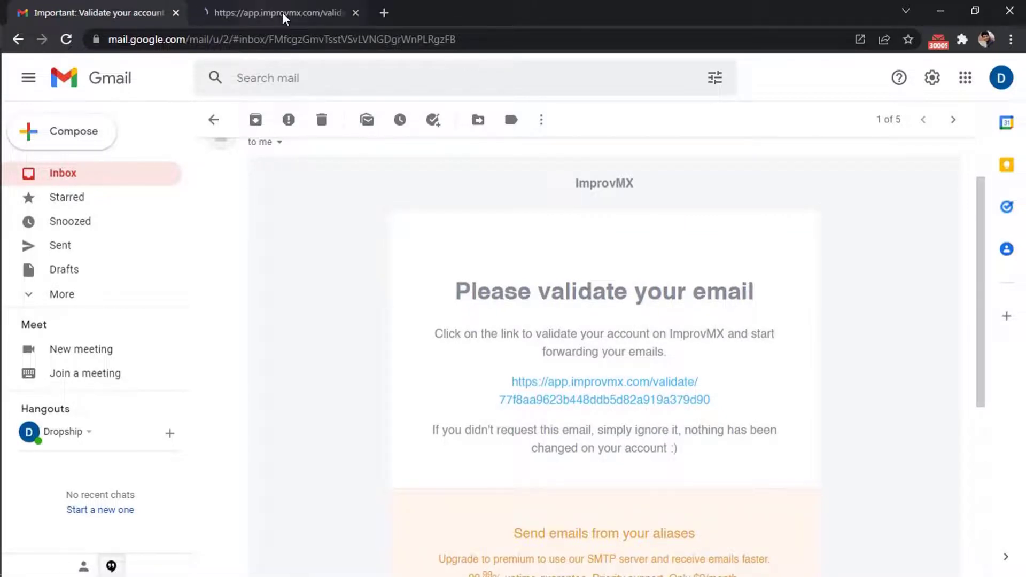
- On the validation page, accept the Terms and validate the ImprovMX account
{"action": "left_click", "coordinate": [282, 12]}
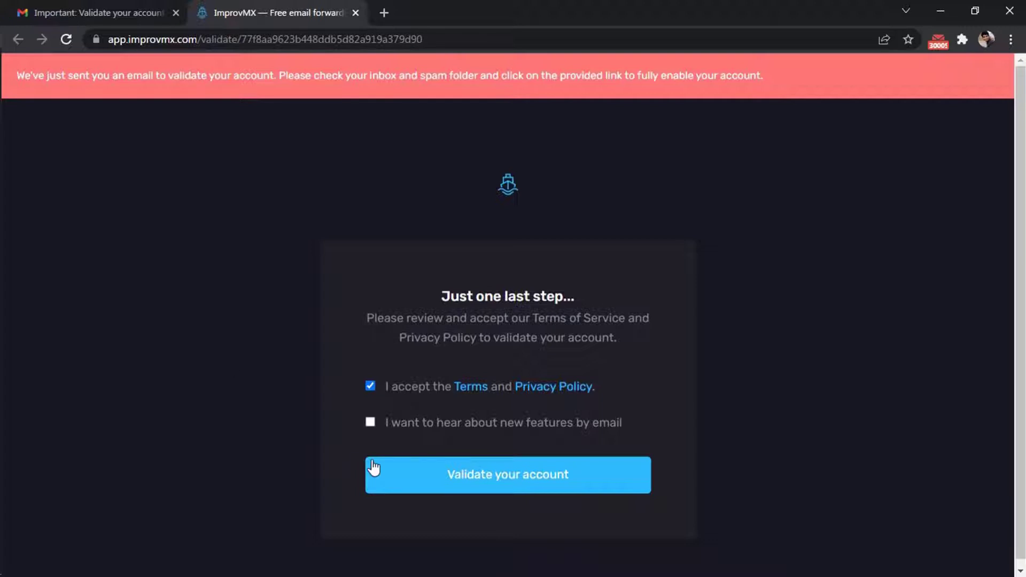
{"action": "left_click", "coordinate": [517, 473]}
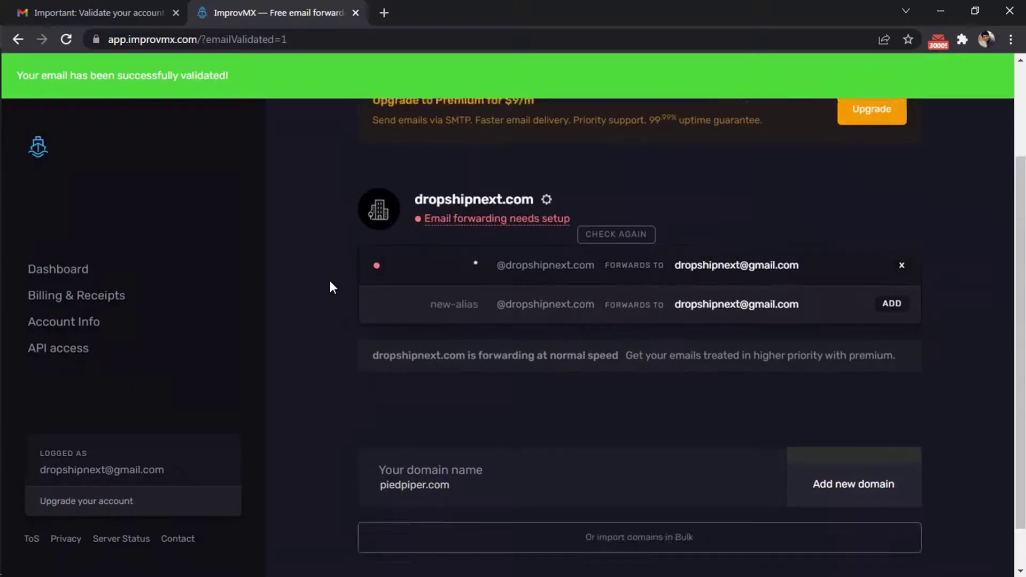
- Name the first alias 'support' and bring up the DNS Settings for dropshipnext.com
{"action": "scroll", "coordinate": [330, 281], "scroll_direction": "up", "scroll_amount": 1}
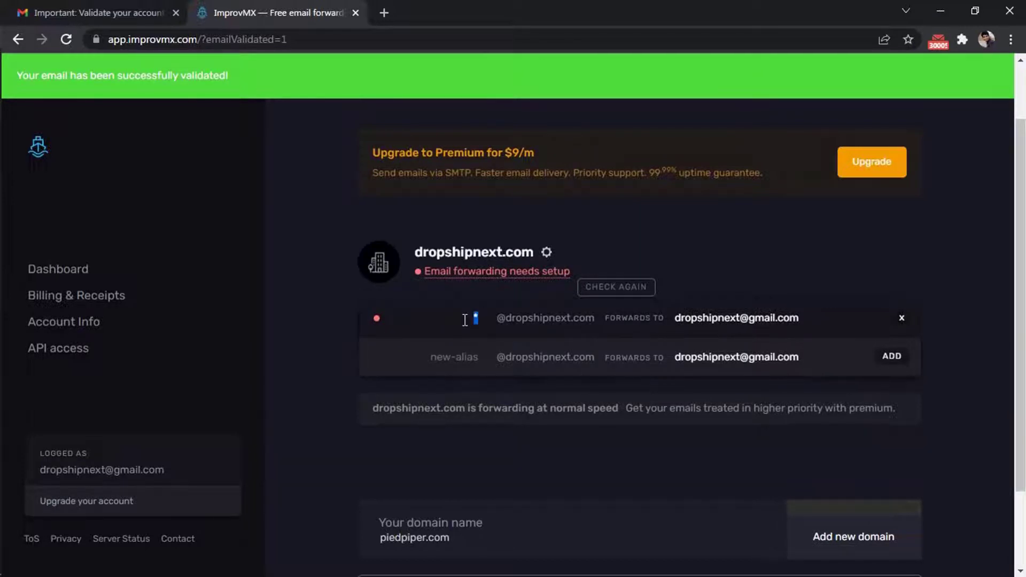
{"action": "type", "text": "ort"}
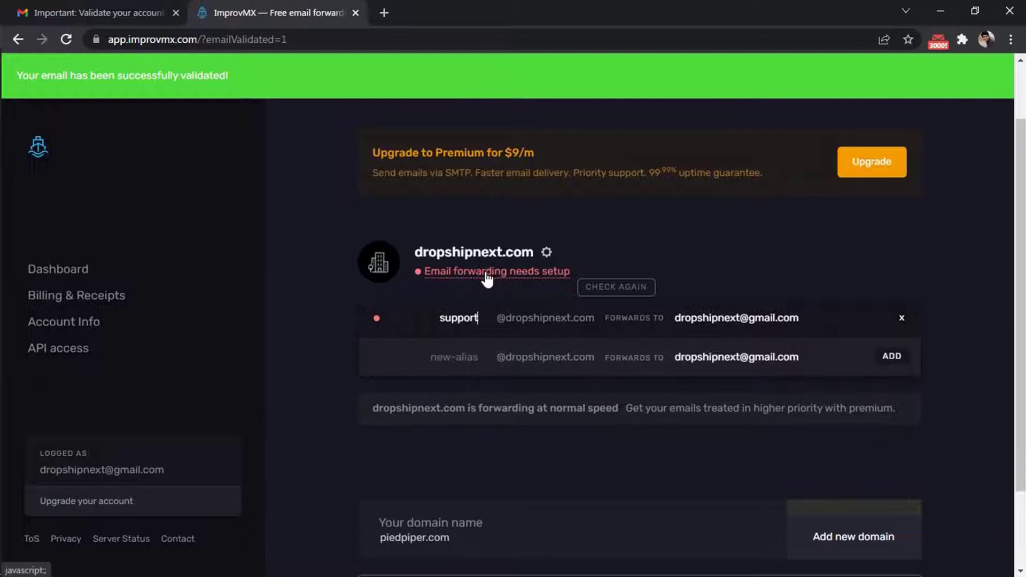
{"action": "left_click", "coordinate": [487, 277]}
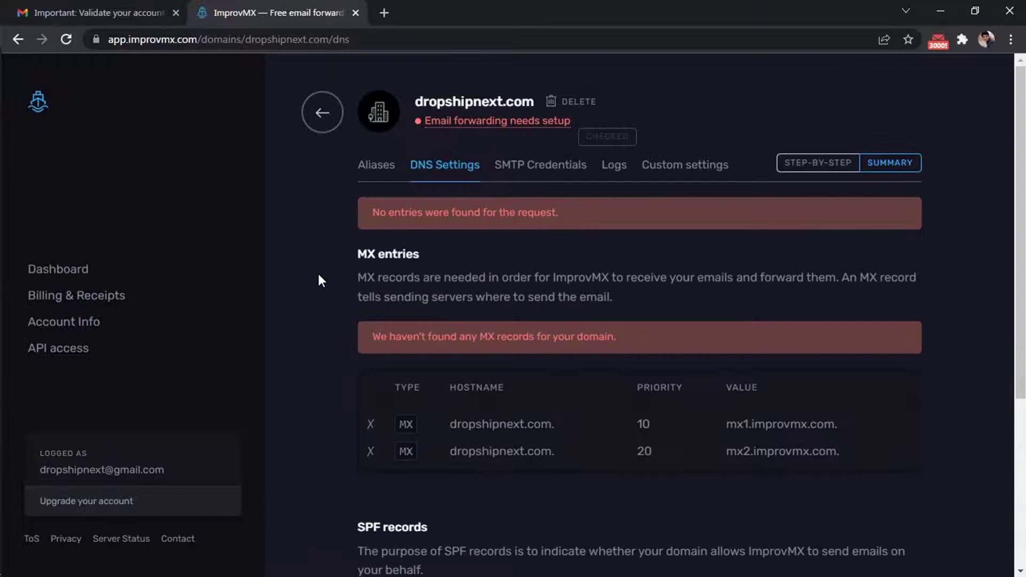
- Review the step-by-step DNS guide: MX entries at priorities 10/20 and the SPF TXT entry
{"action": "scroll", "coordinate": [318, 275], "scroll_direction": "down", "scroll_amount": 2}
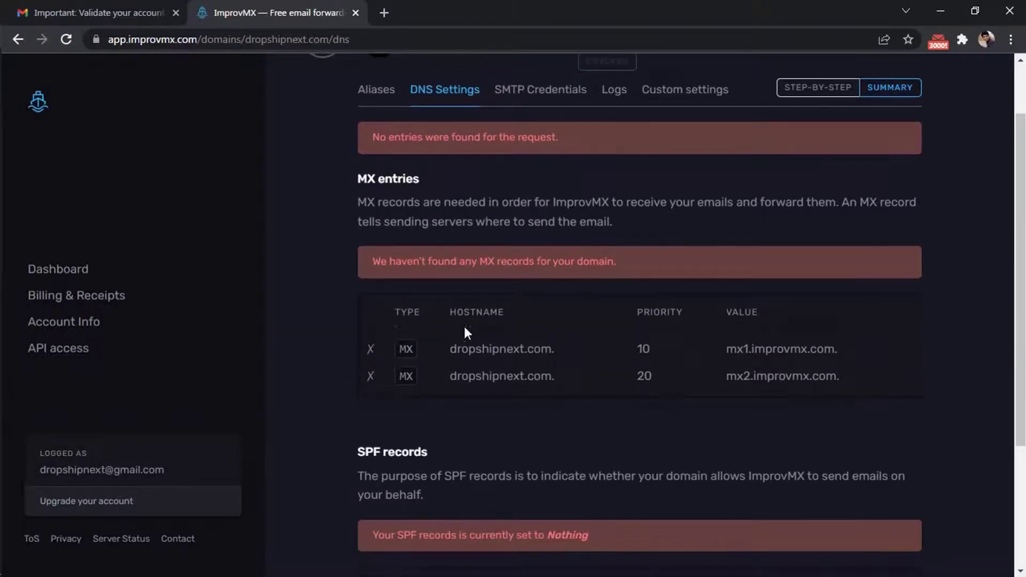
{"action": "scroll", "coordinate": [463, 368], "scroll_direction": "down", "scroll_amount": 3}
{"action": "scroll", "coordinate": [567, 421], "scroll_direction": "up", "scroll_amount": 4}
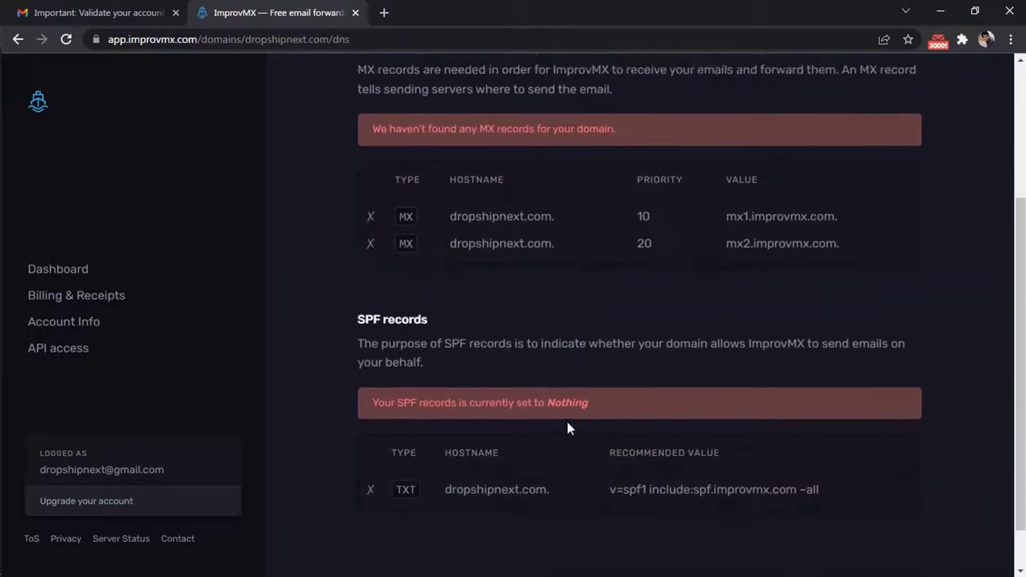
{"action": "left_click", "coordinate": [817, 163]}
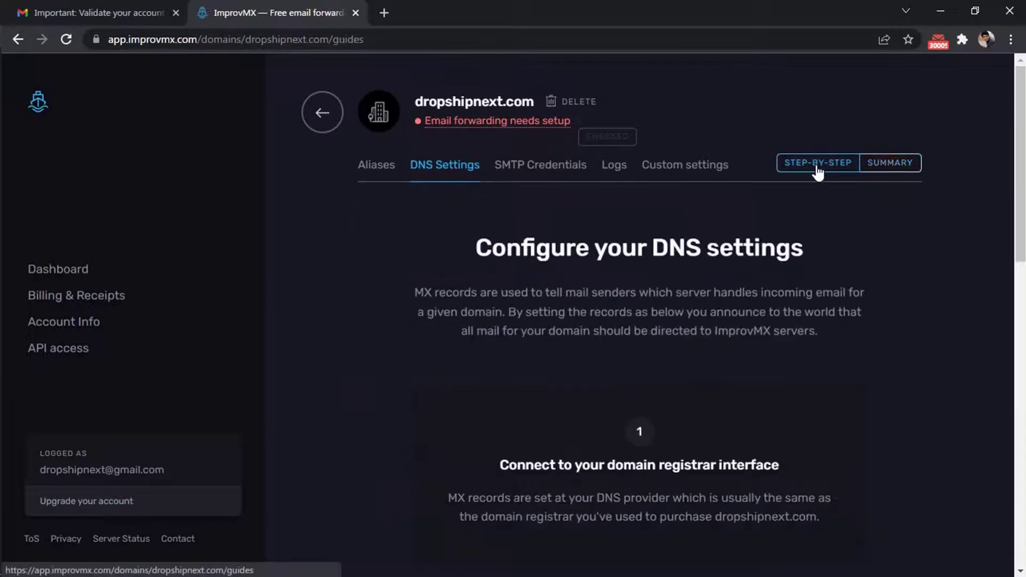
{"action": "scroll", "coordinate": [360, 323], "scroll_direction": "down", "scroll_amount": 2}
{"action": "scroll", "coordinate": [363, 337], "scroll_direction": "down", "scroll_amount": 2}
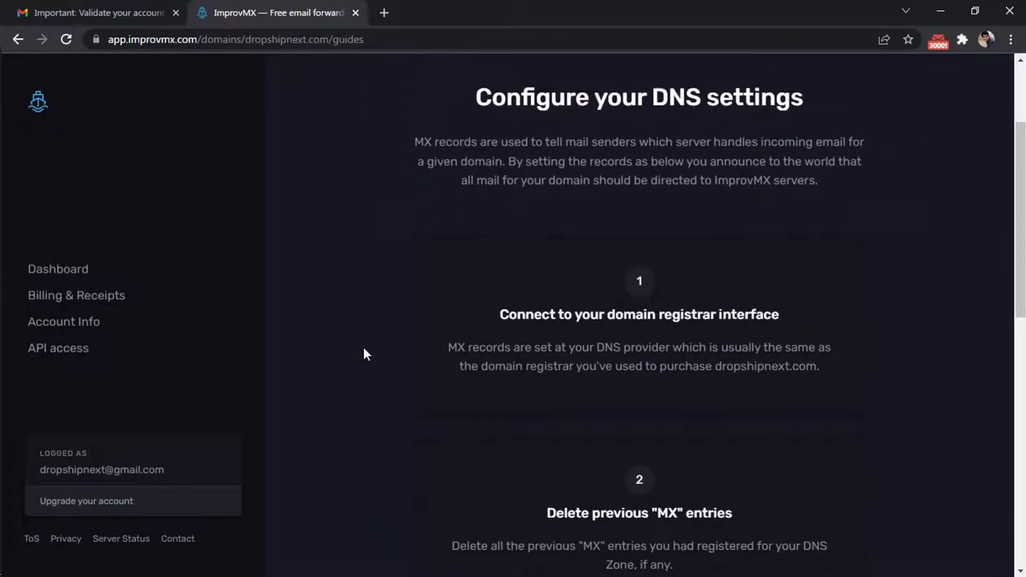
{"action": "scroll", "coordinate": [366, 354], "scroll_direction": "down", "scroll_amount": 2}
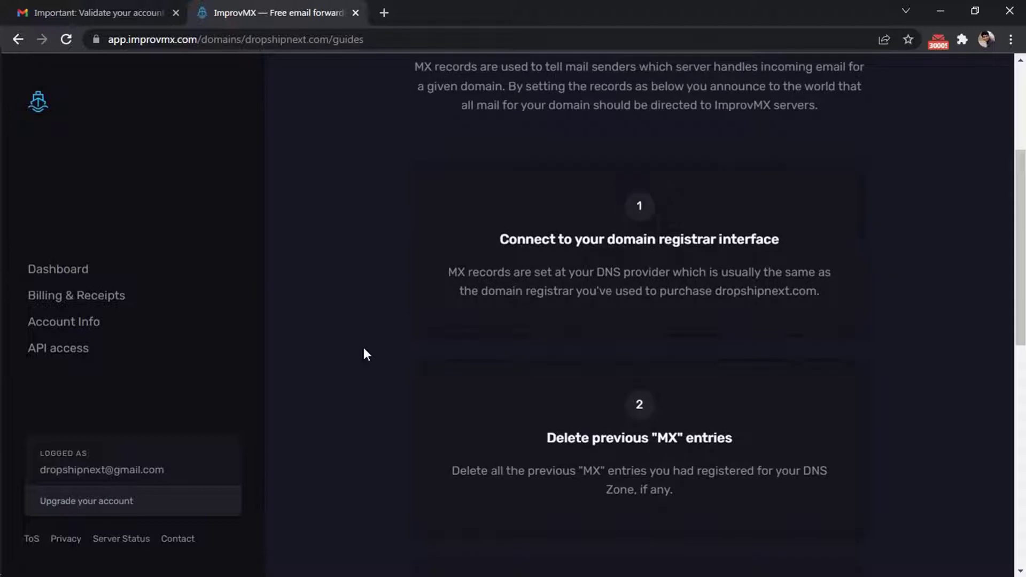
{"action": "scroll", "coordinate": [364, 350], "scroll_direction": "down", "scroll_amount": 10}
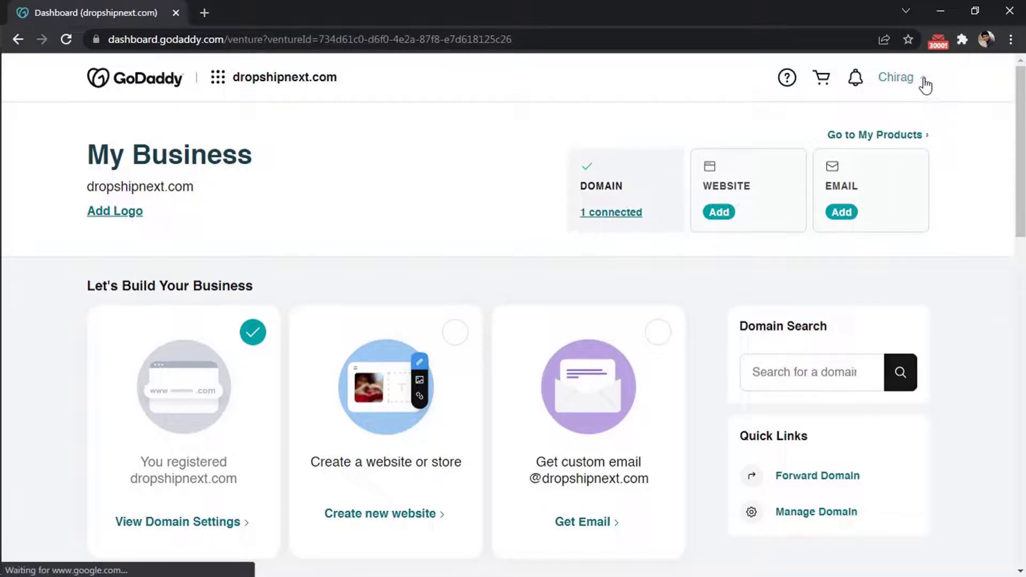
- Go to My Products in GoDaddy and open DNS management for dropshipnext.com
{"action": "left_click", "coordinate": [924, 79]}
{"action": "left_click", "coordinate": [773, 218]}
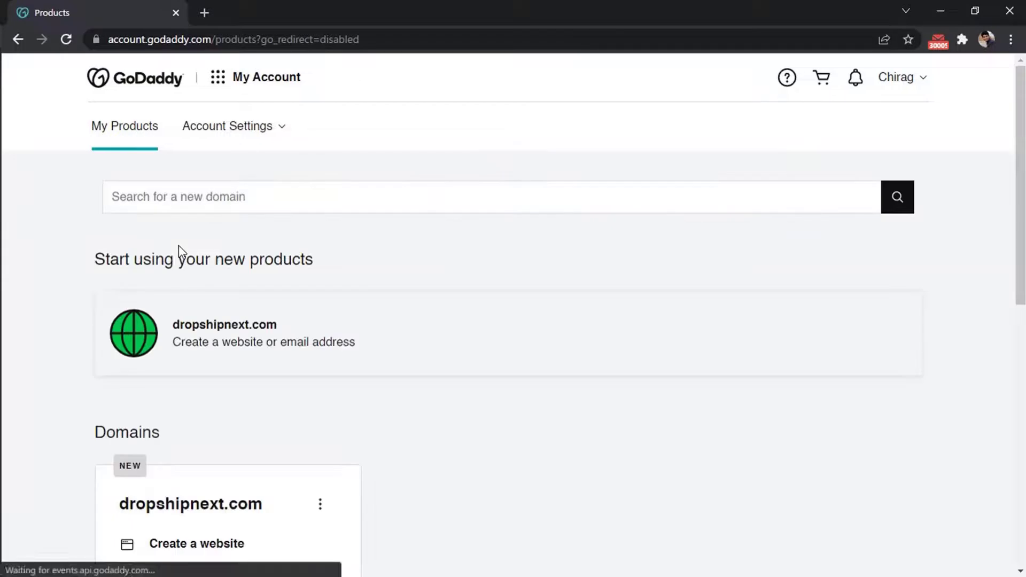
{"action": "scroll", "coordinate": [63, 299], "scroll_direction": "down", "scroll_amount": 5}
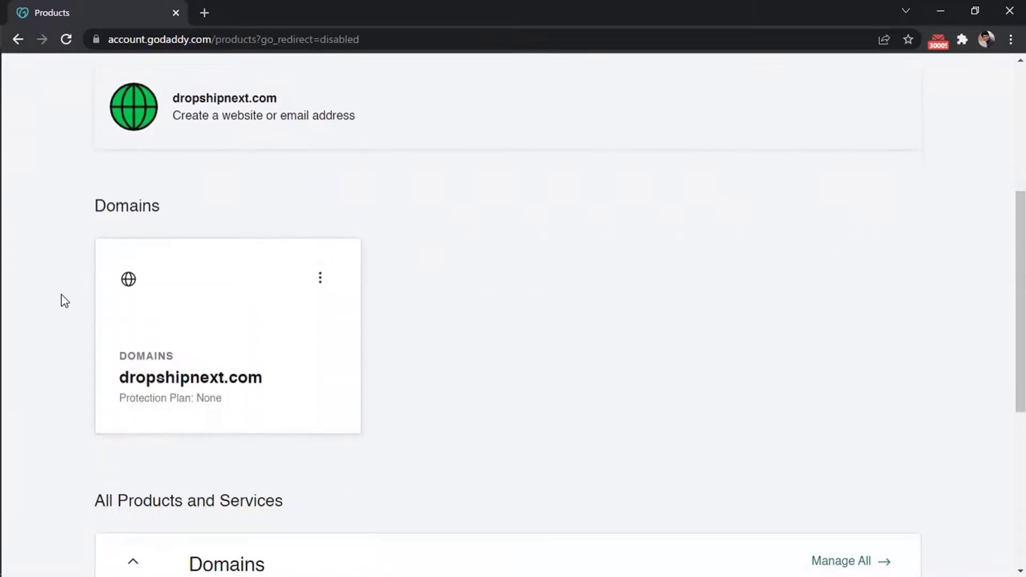
{"action": "left_click", "coordinate": [320, 274]}
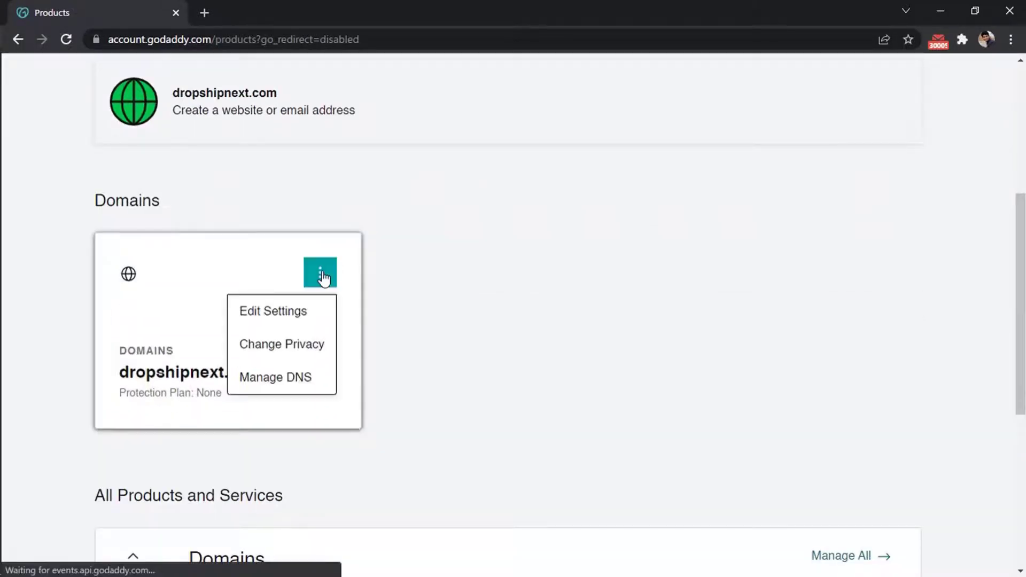
{"action": "left_click", "coordinate": [544, 354]}
{"action": "scroll", "coordinate": [543, 355], "scroll_direction": "down", "scroll_amount": 5}
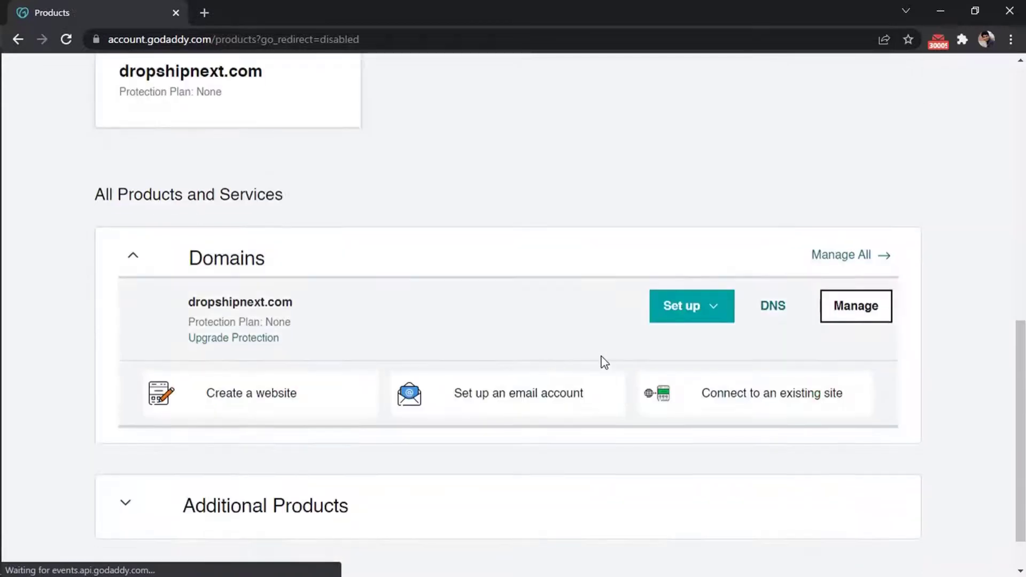
{"action": "left_click", "coordinate": [771, 310]}
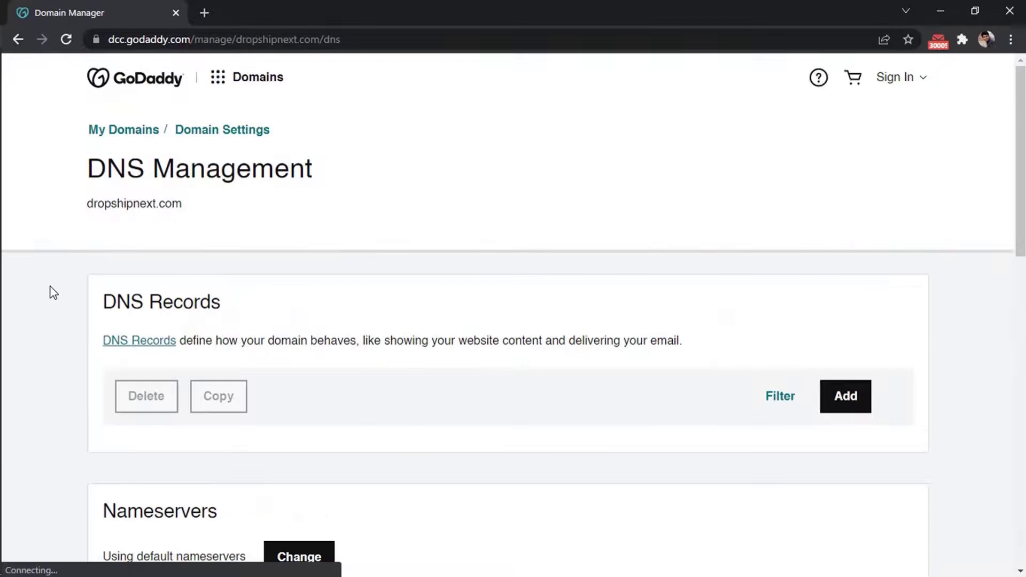
- Start a new MX record in GoDaddy with host name @
{"action": "scroll", "coordinate": [54, 293], "scroll_direction": "down", "scroll_amount": 4}
{"action": "scroll", "coordinate": [54, 295], "scroll_direction": "down", "scroll_amount": 3}
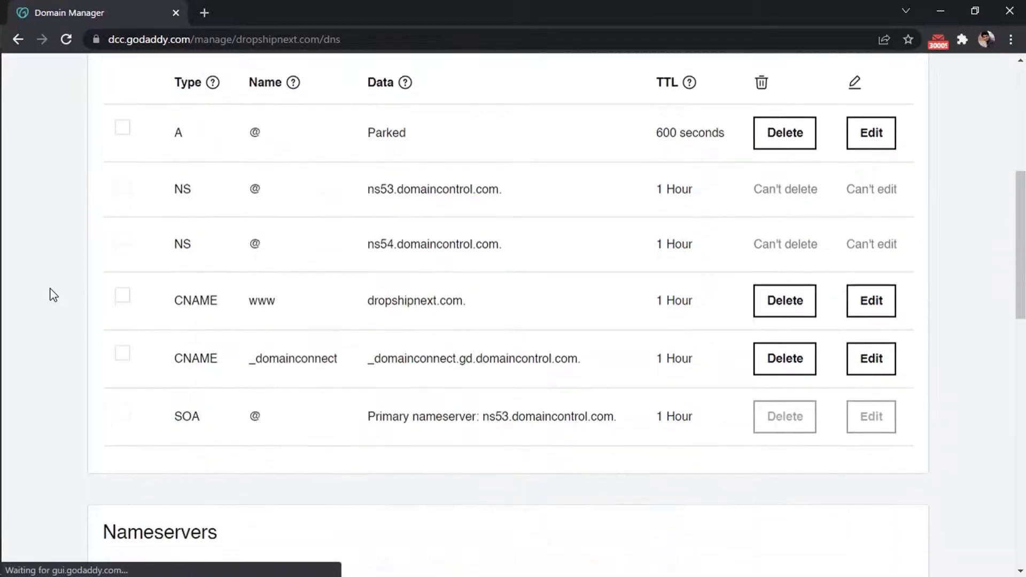
{"action": "scroll", "coordinate": [48, 345], "scroll_direction": "up", "scroll_amount": 3}
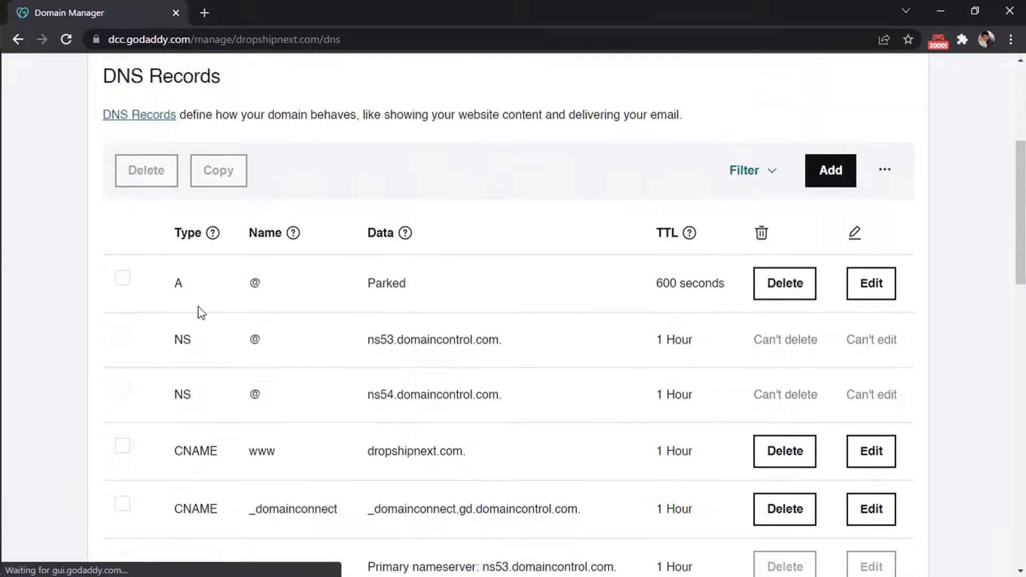
{"action": "key", "text": "alt+Tab"}
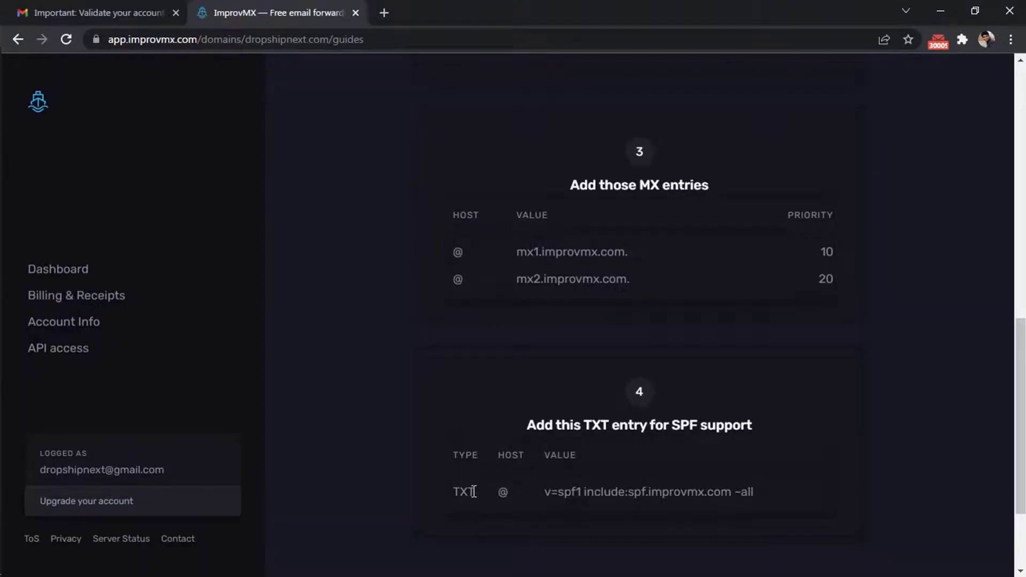
{"action": "key", "text": "alt+Tab"}
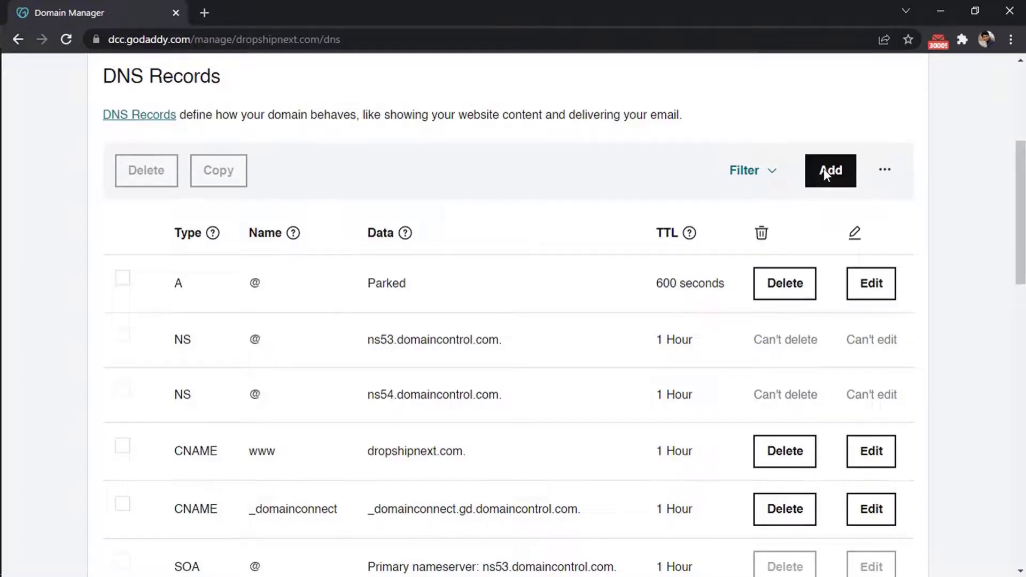
{"action": "left_click", "coordinate": [823, 168]}
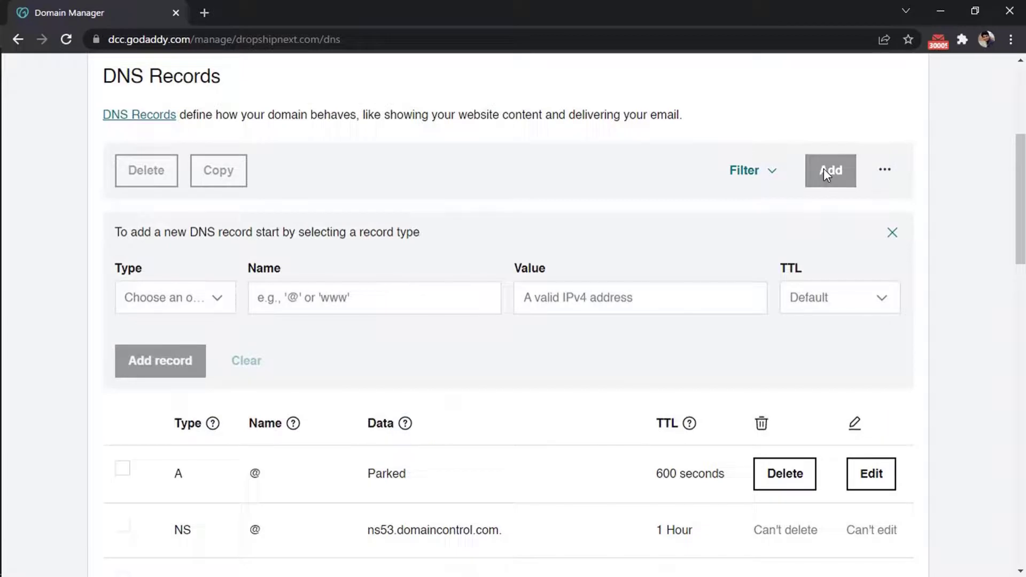
{"action": "left_click", "coordinate": [177, 303]}
{"action": "left_click", "coordinate": [140, 466]}
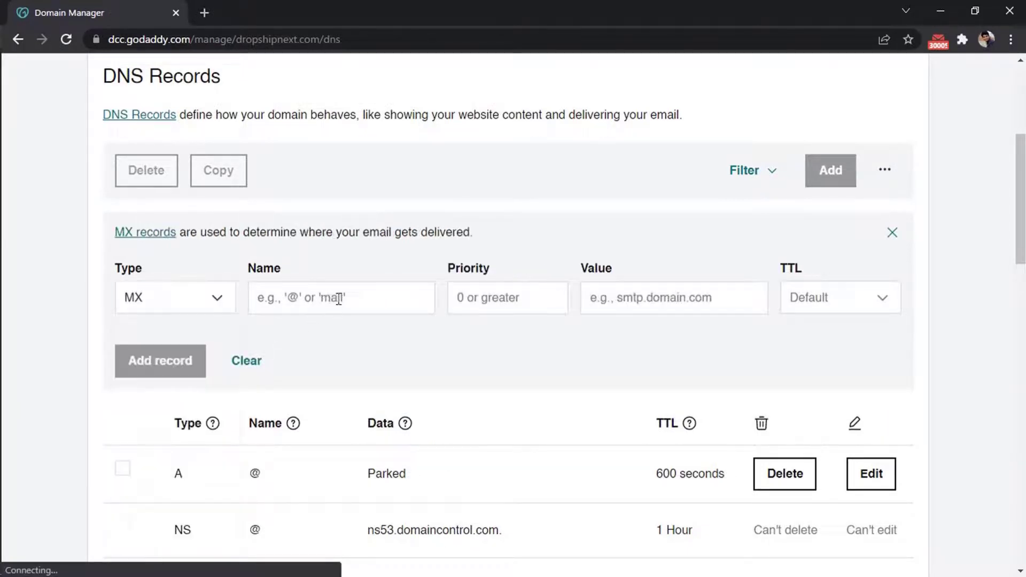
{"action": "left_click", "coordinate": [339, 298]}
{"action": "type", "text": "@"}
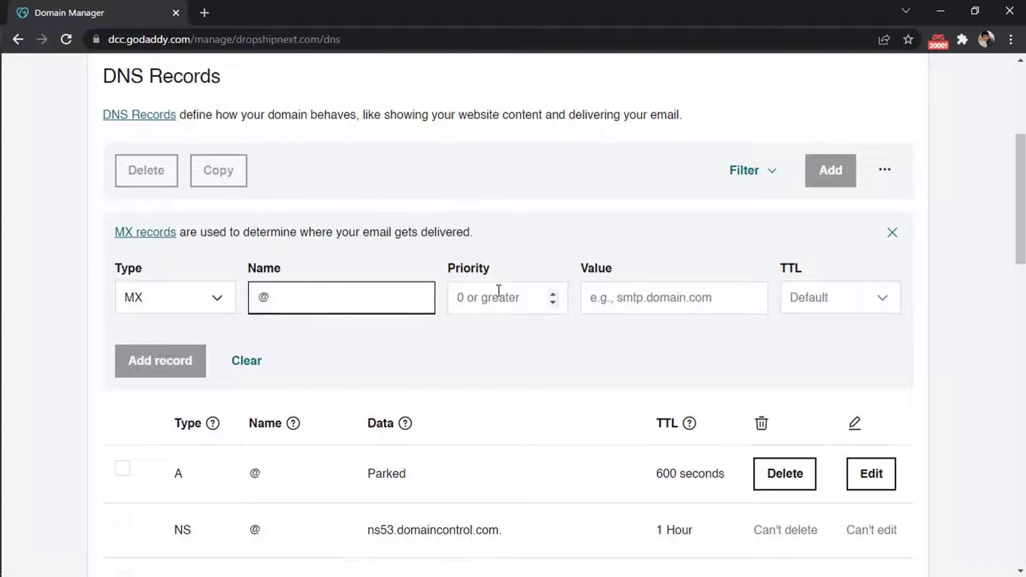
{"action": "left_click", "coordinate": [501, 290]}
- Give it priority 10 and value mx1.improvmx.com., and save the record
{"action": "key", "text": "alt+Tab"}
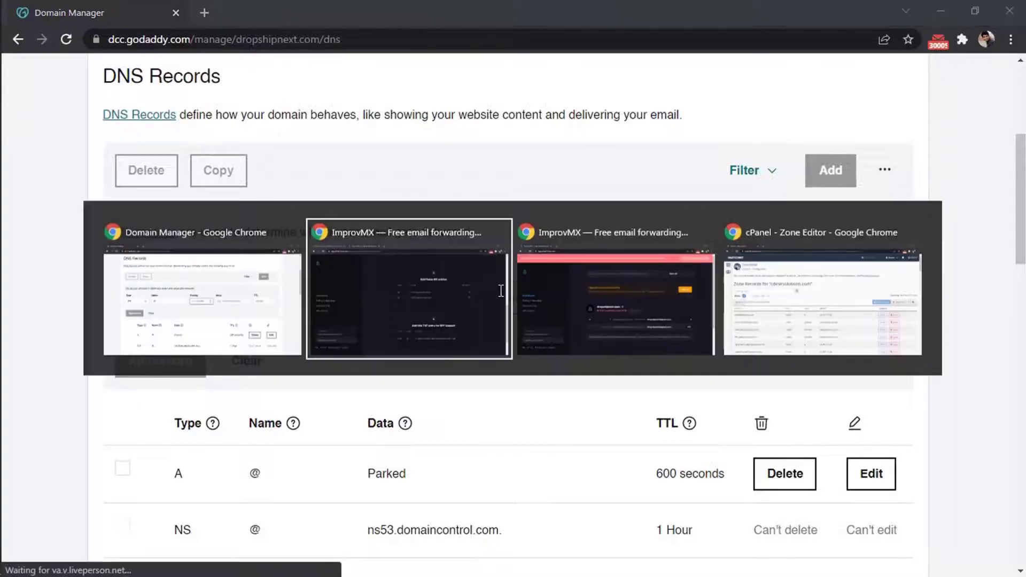
{"action": "key", "text": "alt+Tab"}
{"action": "type", "text": "1"}
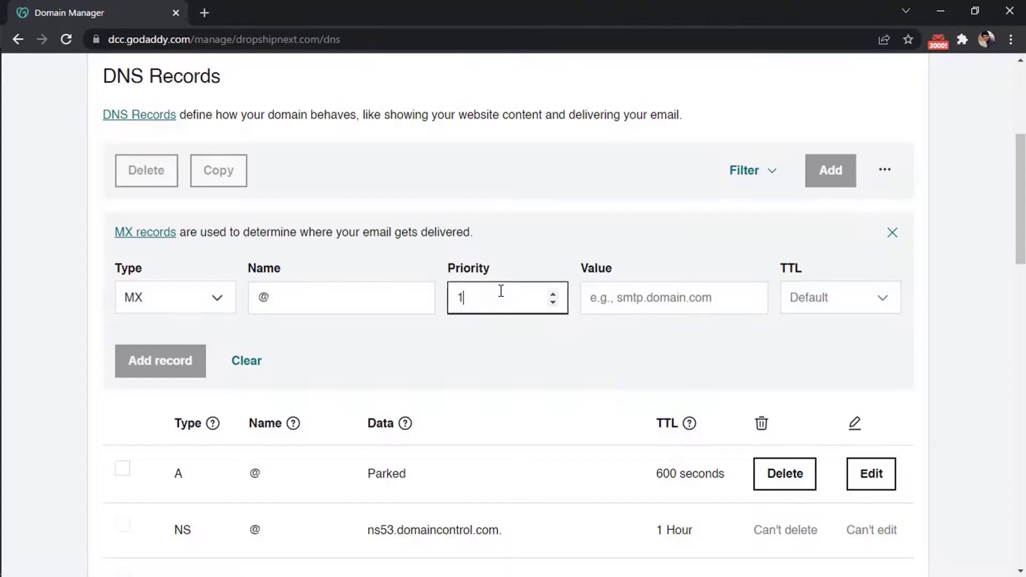
{"action": "key", "text": "Tab"}
{"action": "key", "text": "alt+Tab"}
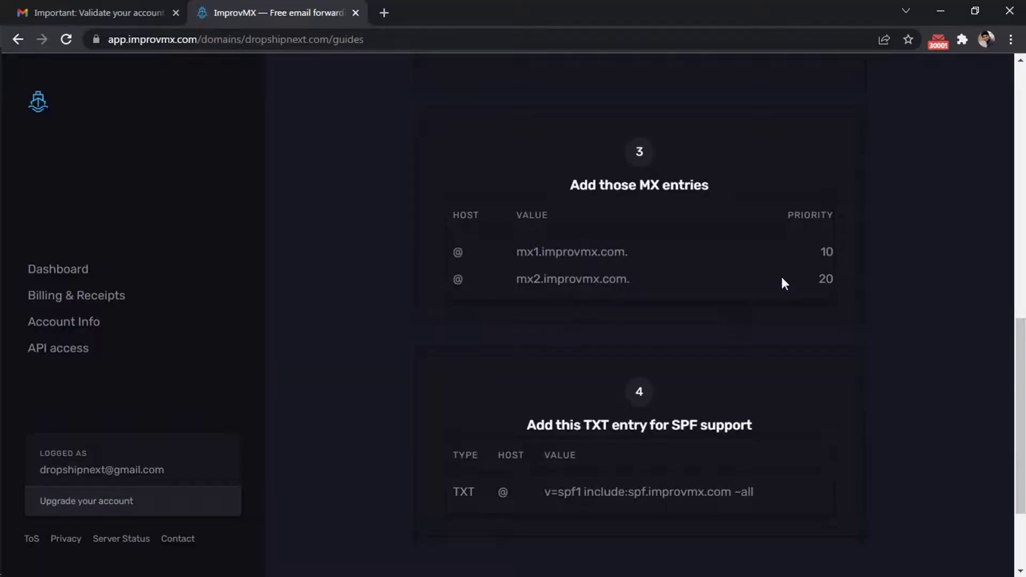
{"action": "mouse_move", "coordinate": [611, 254]}
{"action": "key", "text": "alt+Tab"}
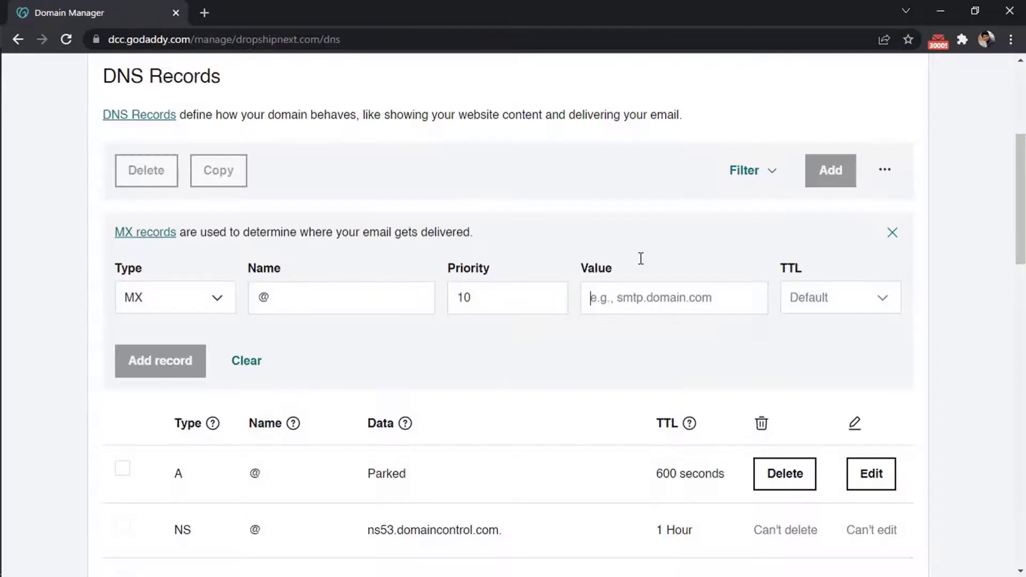
{"action": "type", "text": "mx1.improvmx.com."}
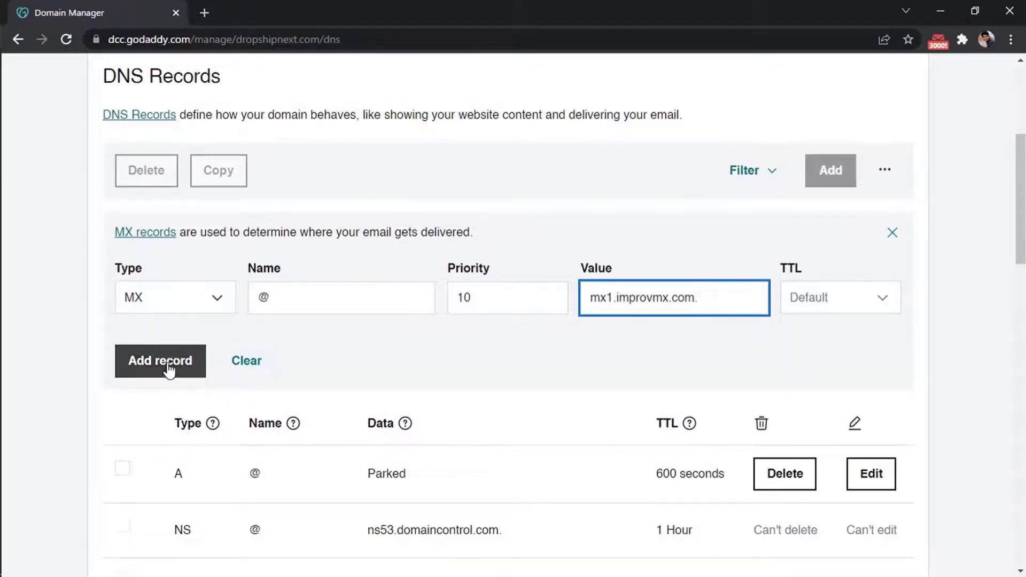
{"action": "left_click", "coordinate": [149, 366]}
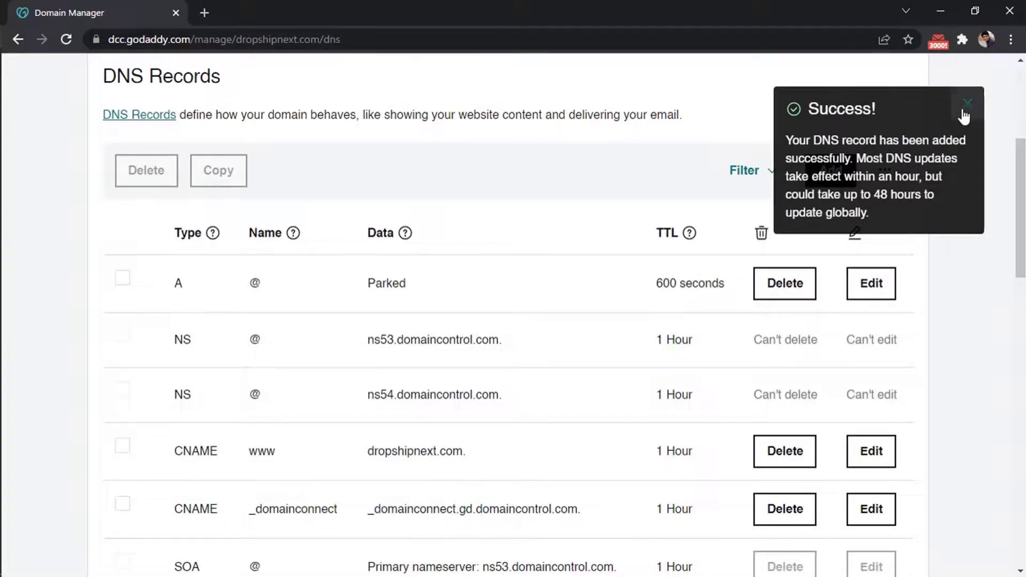
{"action": "left_click", "coordinate": [966, 114]}
- Add a second MX record at @ with priority 20 pointing to mx2.improvmx.com
{"action": "left_click", "coordinate": [835, 176]}
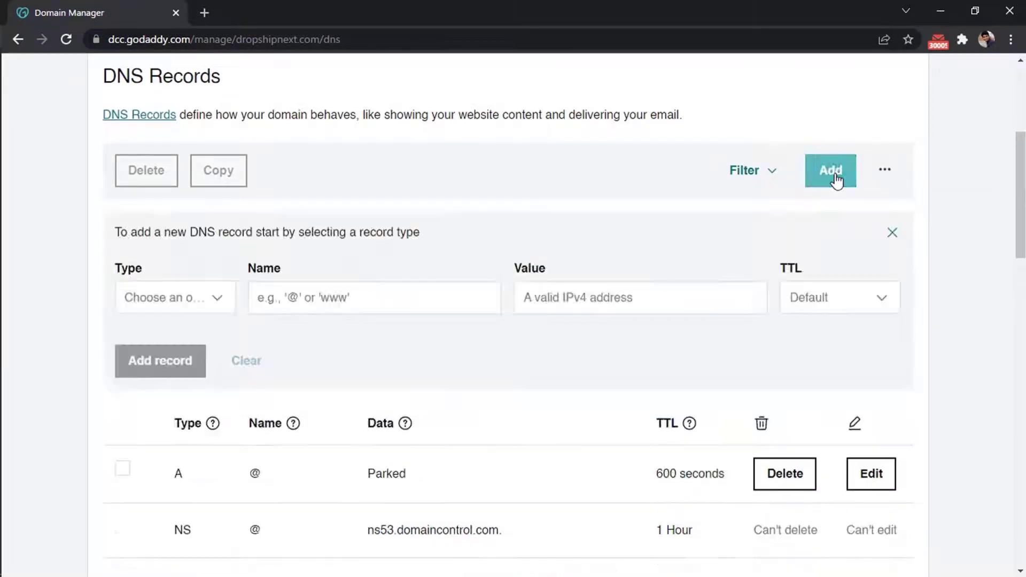
{"action": "left_click", "coordinate": [210, 297]}
{"action": "left_click", "coordinate": [149, 463]}
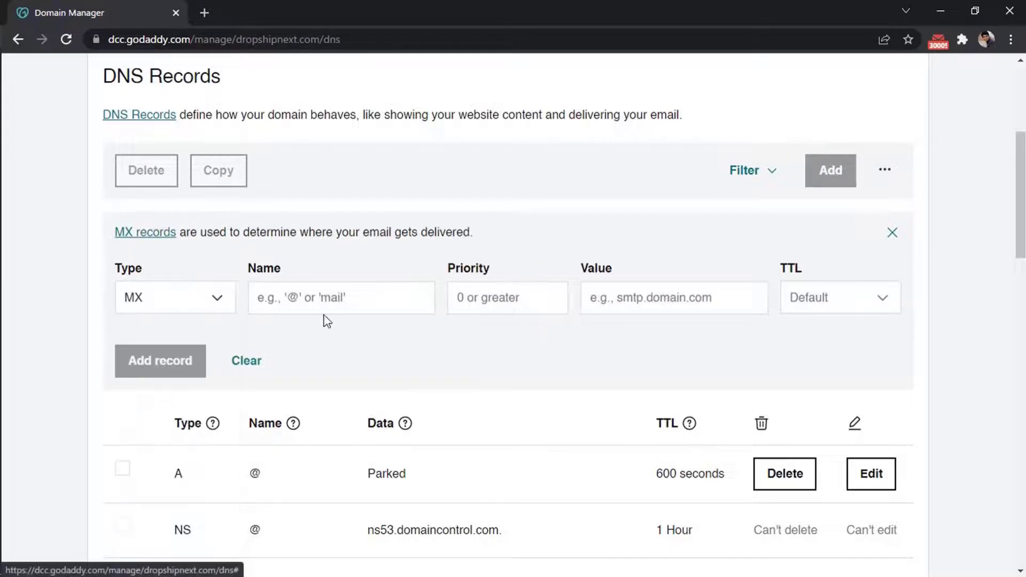
{"action": "left_click", "coordinate": [331, 302]}
{"action": "type", "text": "@"}
{"action": "left_click", "coordinate": [538, 298]}
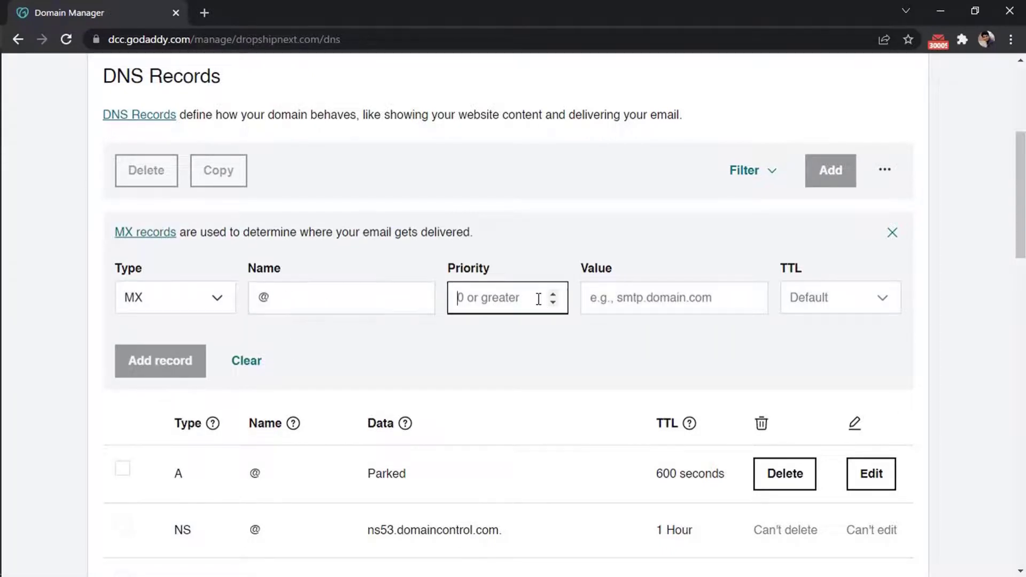
{"action": "type", "text": "20"}
{"action": "left_click", "coordinate": [614, 304]}
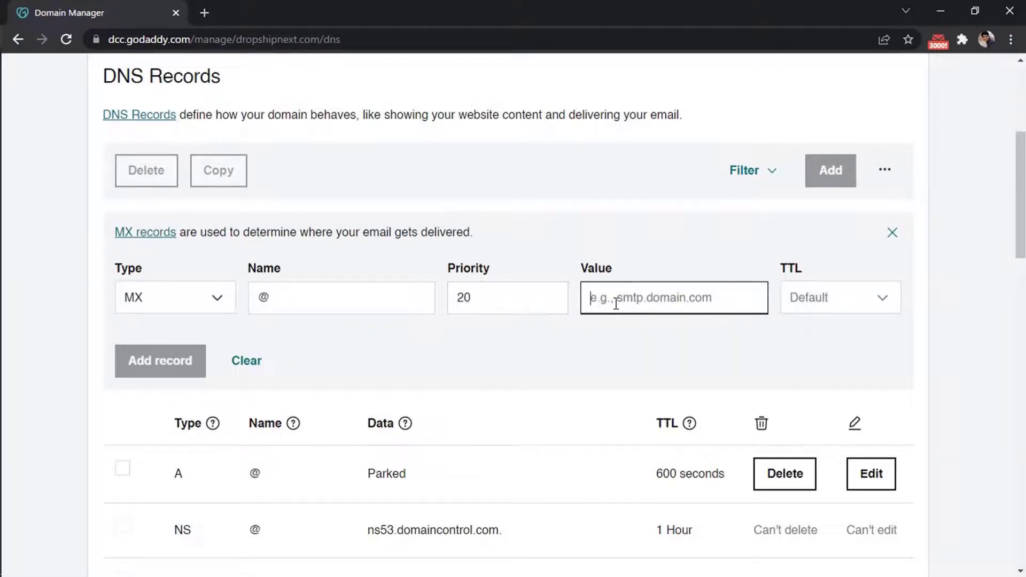
{"action": "type", "text": "mx1.improvmx.com."}
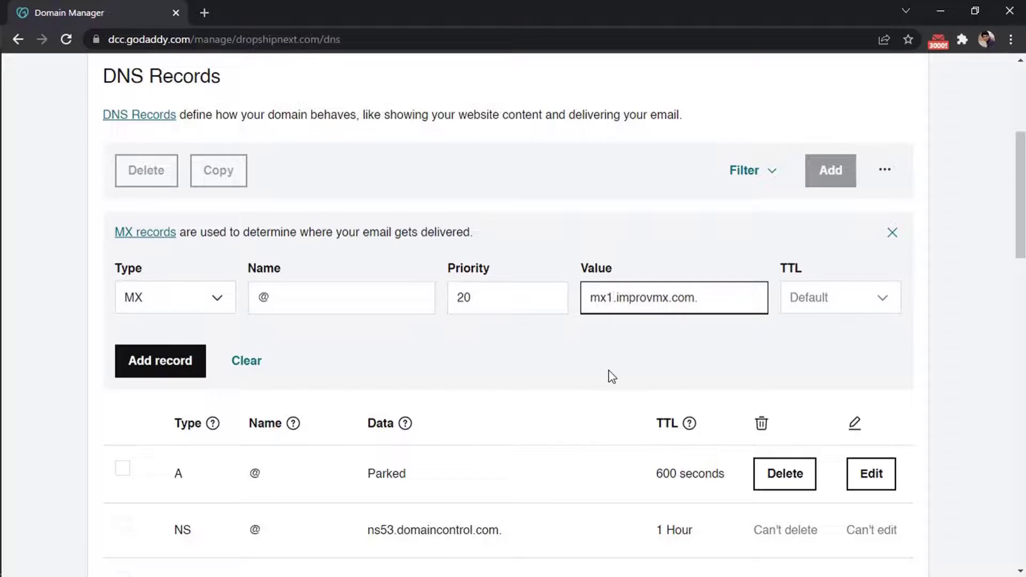
{"action": "key", "text": "BackSpace"}
{"action": "type", "text": "2"}
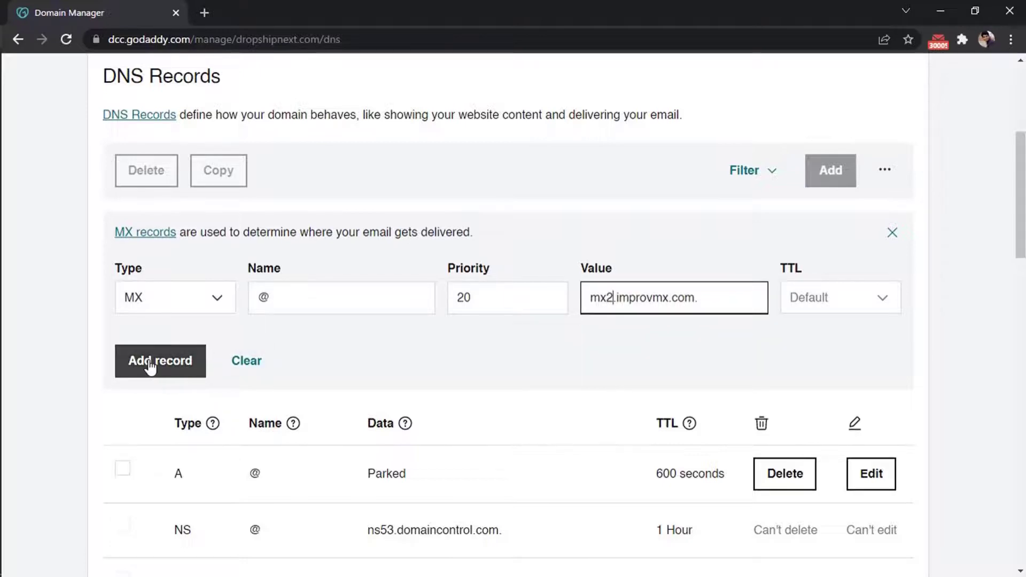
{"action": "left_click", "coordinate": [150, 367]}
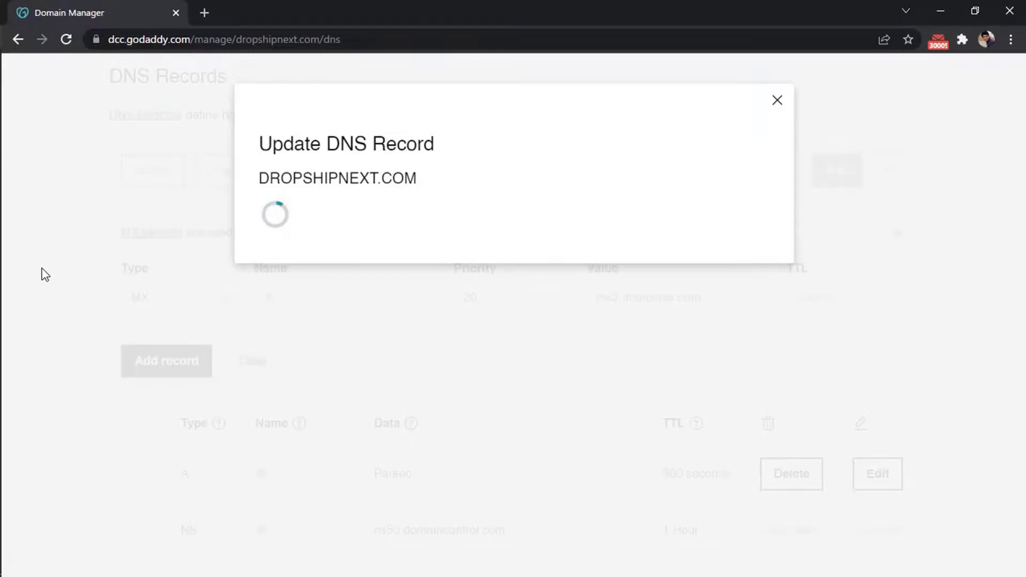
{"action": "key", "text": "alt+Tab"}
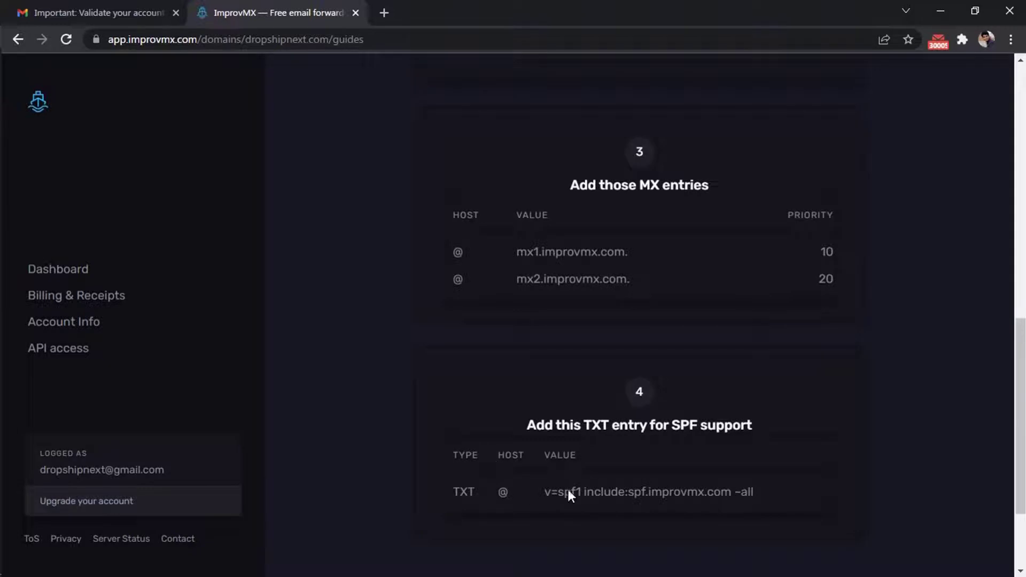
- Add a TXT record at @ with value v=spf1 include:spf.improvmx.com ~all
{"action": "left_click", "coordinate": [728, 492]}
{"action": "key", "text": "alt+Tab"}
{"action": "left_click", "coordinate": [838, 173]}
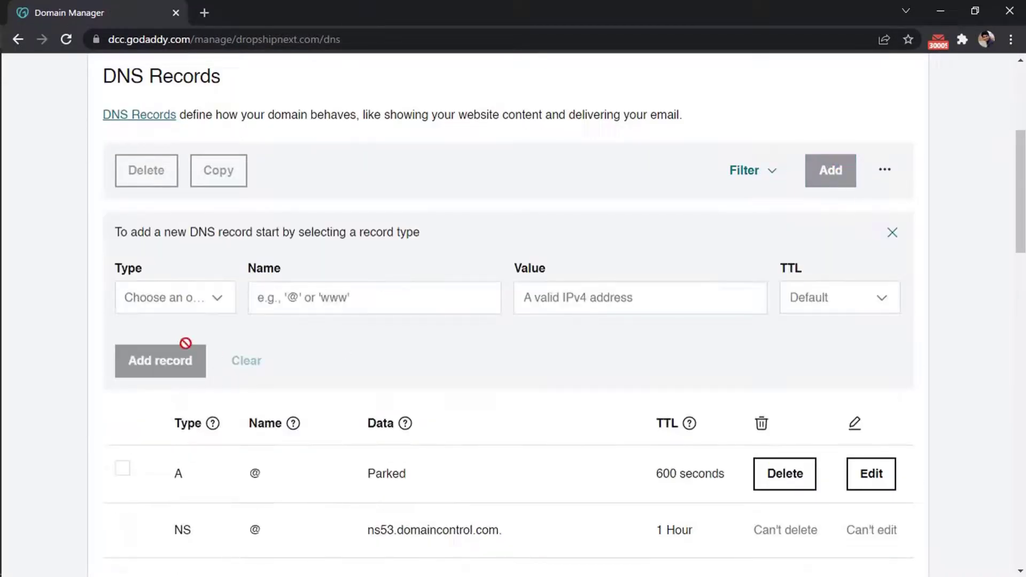
{"action": "left_click", "coordinate": [185, 305]}
{"action": "scroll", "coordinate": [153, 507], "scroll_direction": "down", "scroll_amount": 1}
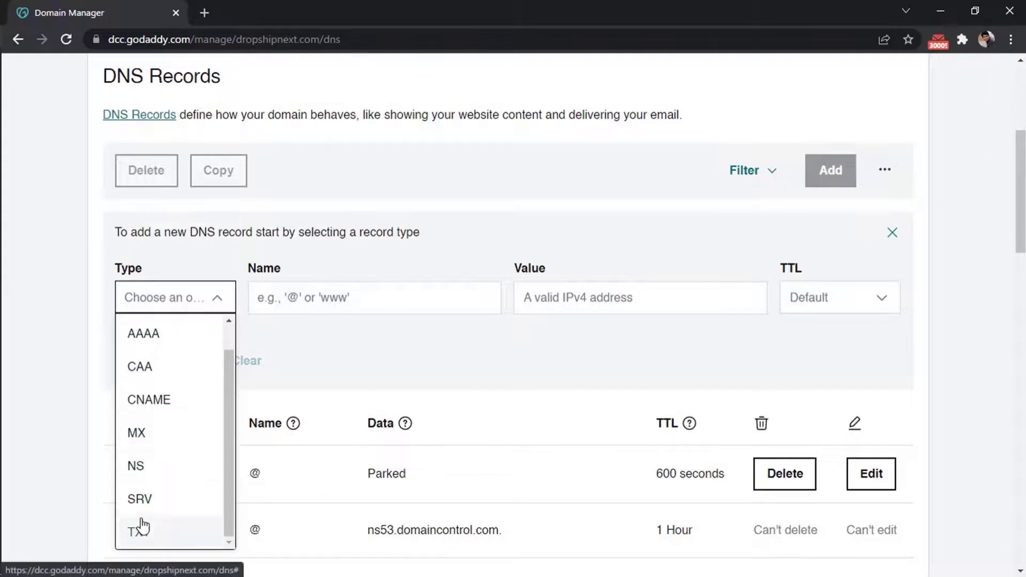
{"action": "left_click", "coordinate": [155, 534]}
{"action": "left_click", "coordinate": [336, 292]}
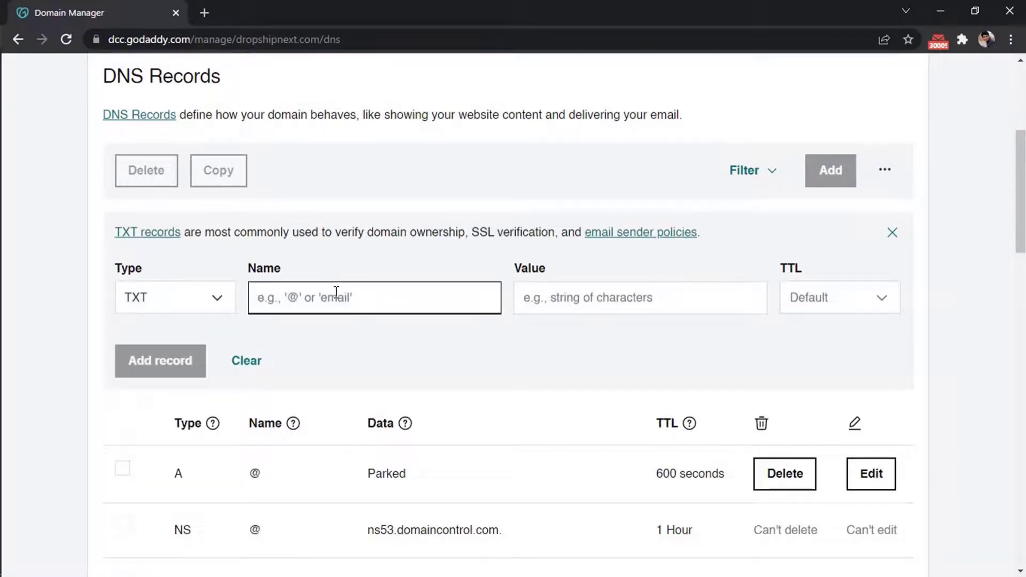
{"action": "type", "text": "@"}
{"action": "left_click", "coordinate": [577, 305]}
{"action": "key", "text": "ctrl+v"}
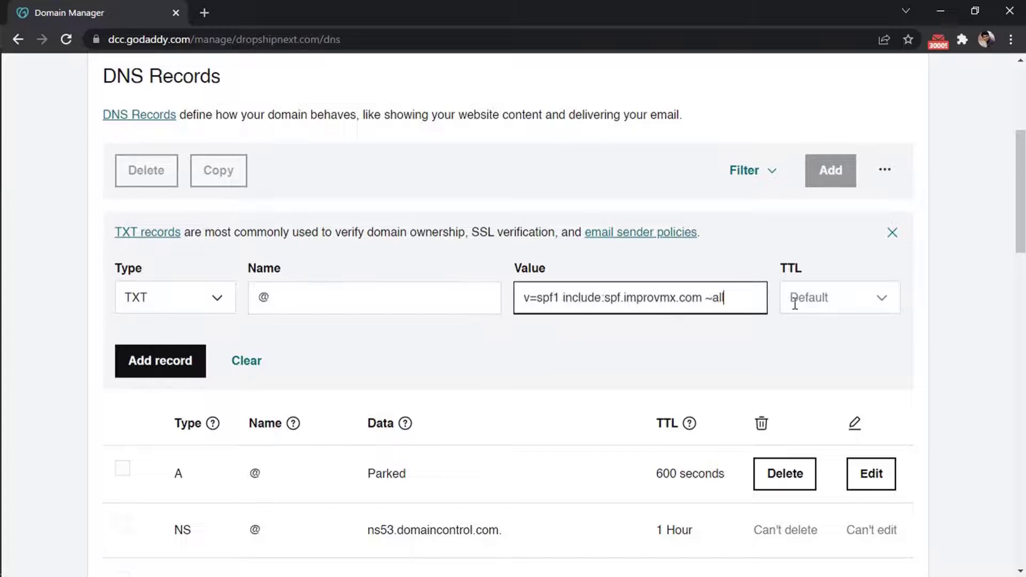
{"action": "left_click", "coordinate": [157, 360]}
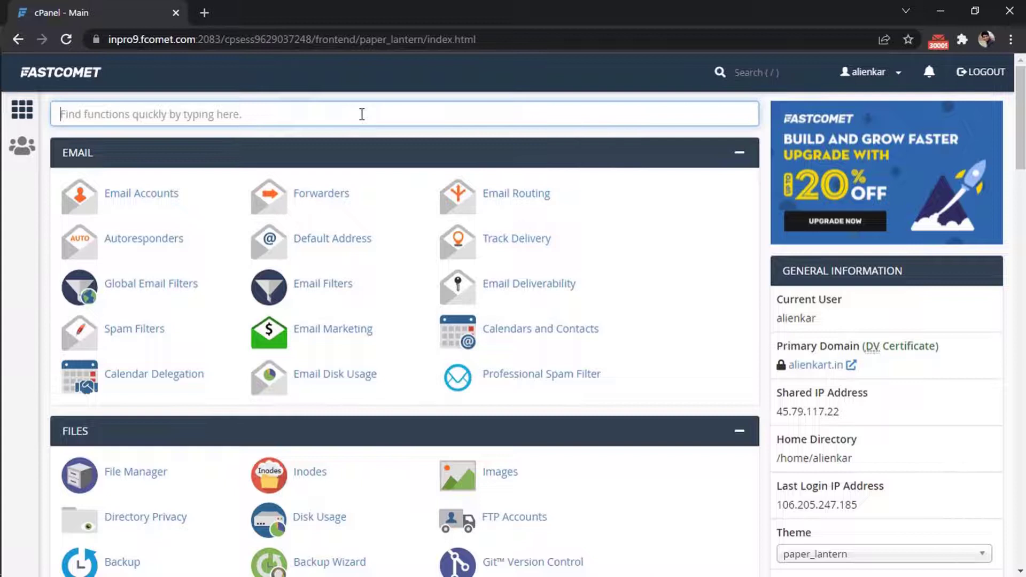
- Find Zone Editor via a 'dns' search and manage the cdesksolutions.com zone
{"action": "type", "text": "dns"}
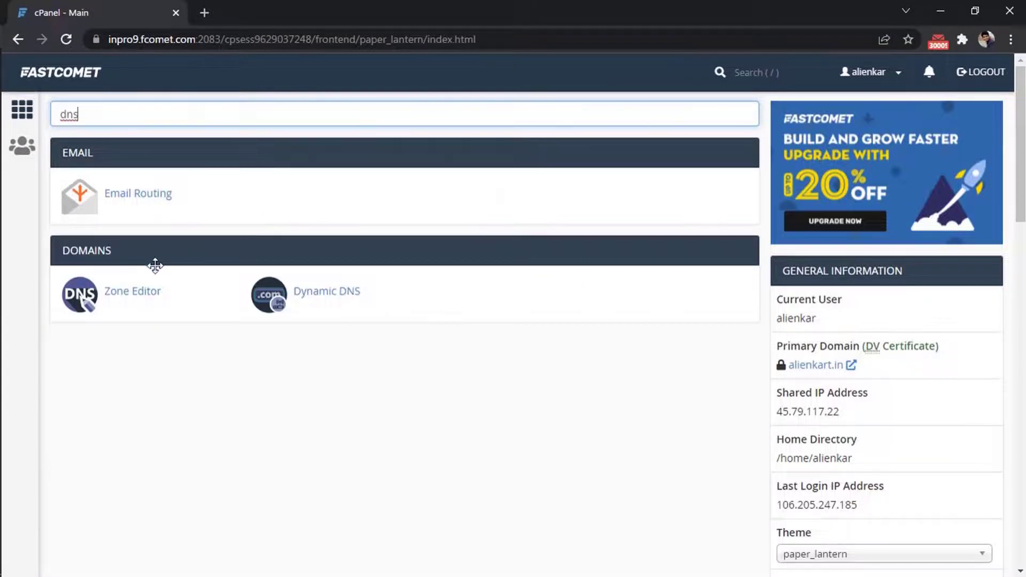
{"action": "left_click", "coordinate": [127, 292]}
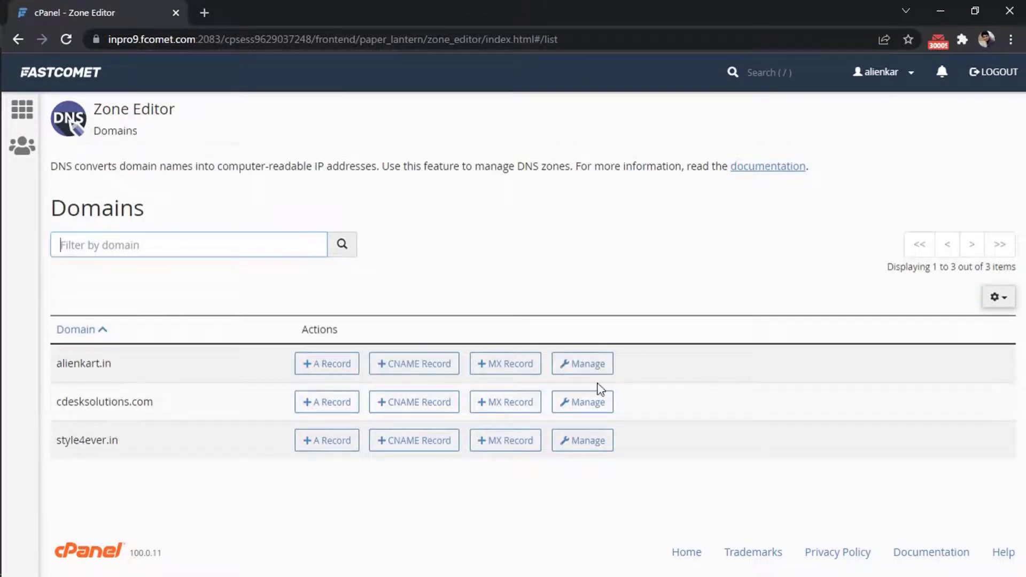
{"action": "left_click", "coordinate": [587, 402]}
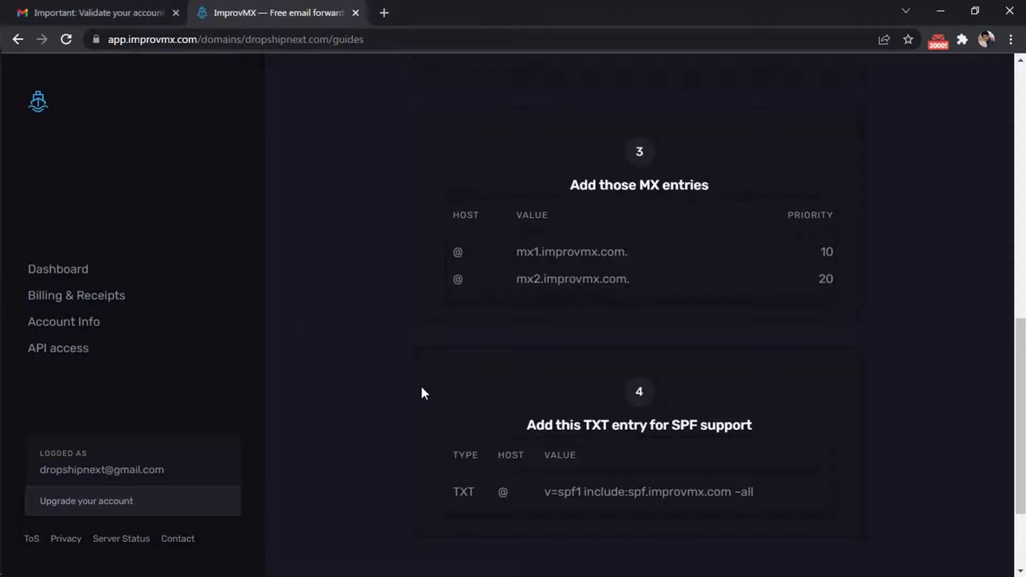
- Open the dropshipnext.com aliases and recheck DNS so the support alias shows forwarding active
{"action": "scroll", "coordinate": [422, 393], "scroll_direction": "down", "scroll_amount": 3}
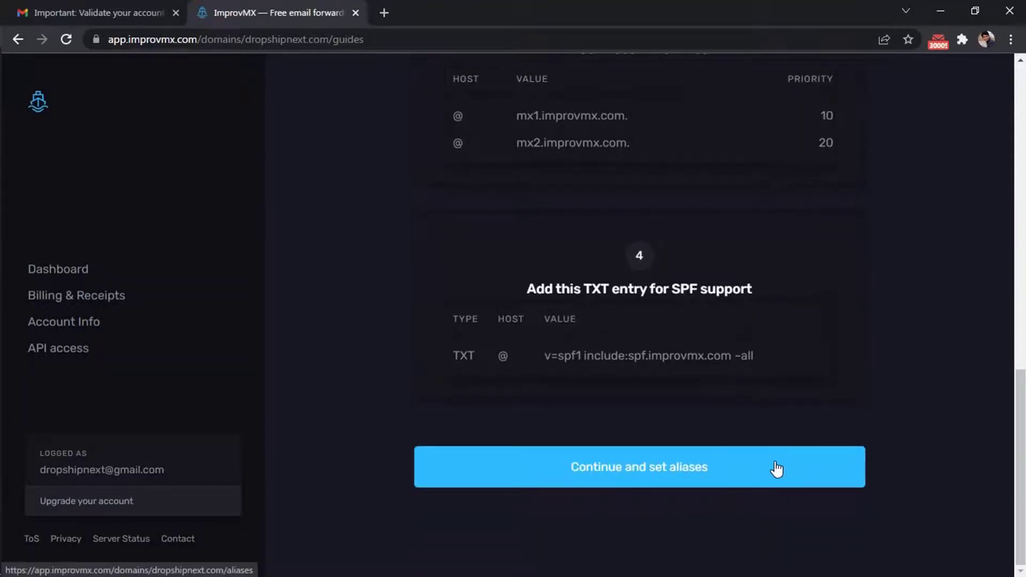
{"action": "left_click", "coordinate": [777, 468]}
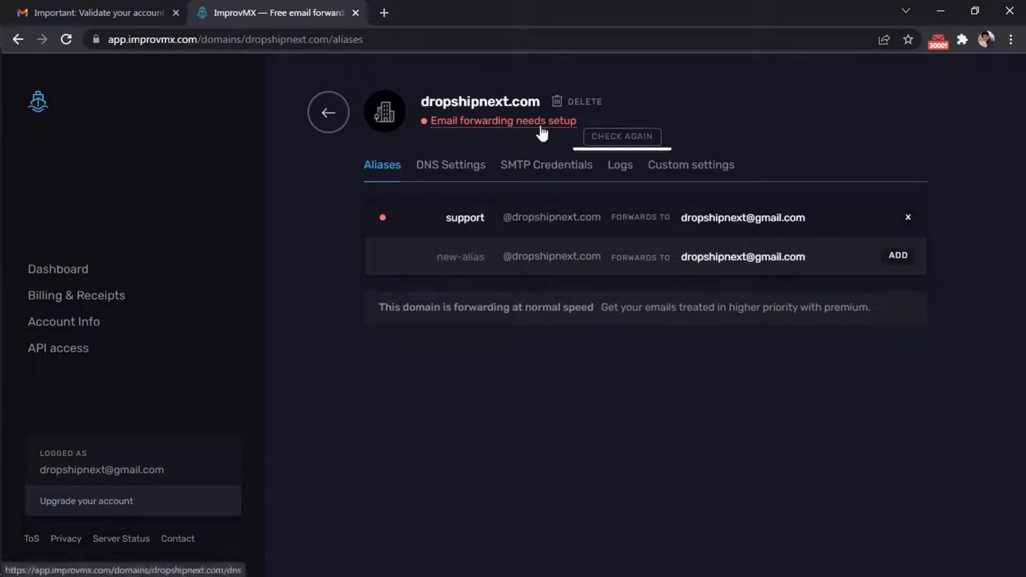
{"action": "left_click", "coordinate": [634, 139]}
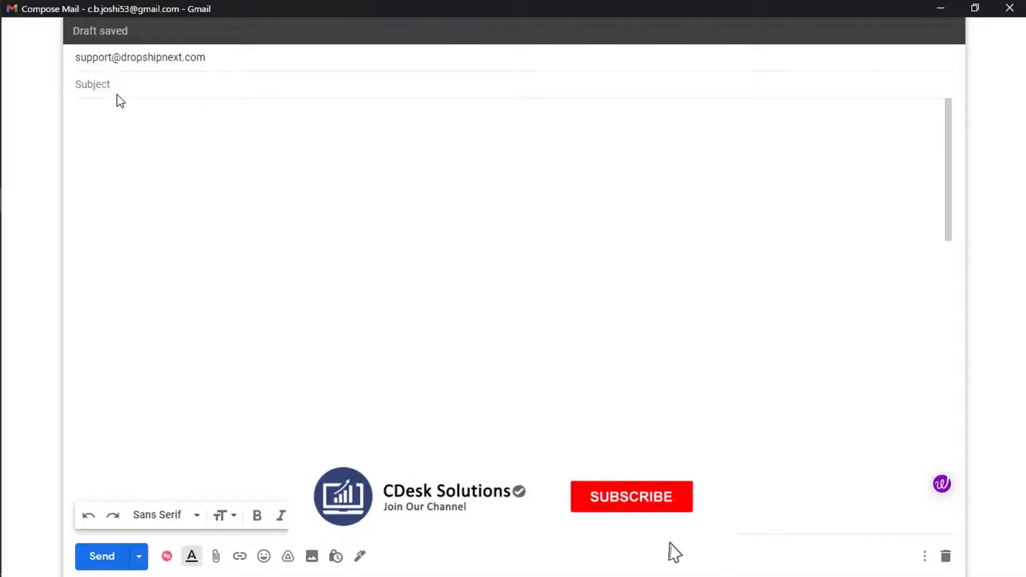
- Set the test email's subject to 'This is a Test Email'
{"action": "type", "text": "test"}
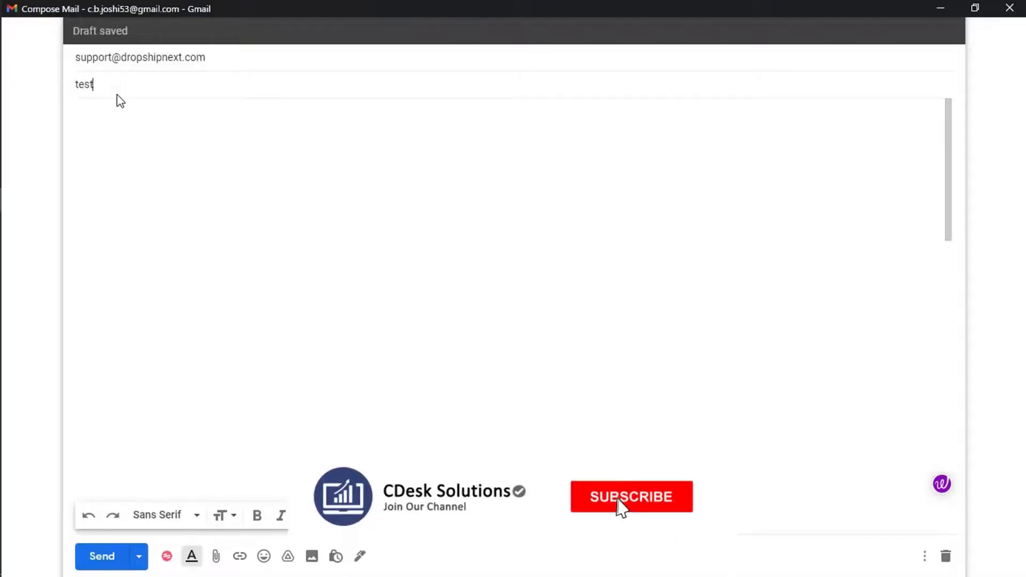
{"action": "key", "text": "BackSpace"}
{"action": "key", "text": "BackSpace"}
{"action": "key", "text": "BackSpace"}
{"action": "key", "text": "BackSpace"}
{"action": "type", "text": "This is an"}
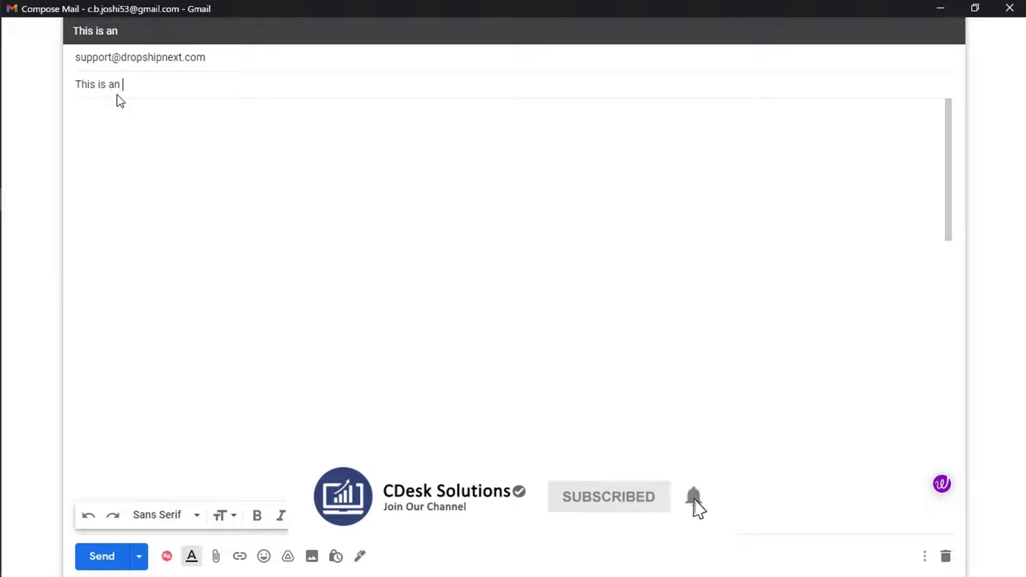
{"action": "key", "text": "BackSpace"}
{"action": "key", "text": "BackSpace"}
{"action": "key", "text": "BackSpace"}
{"action": "type", "text": "a Test Email"}
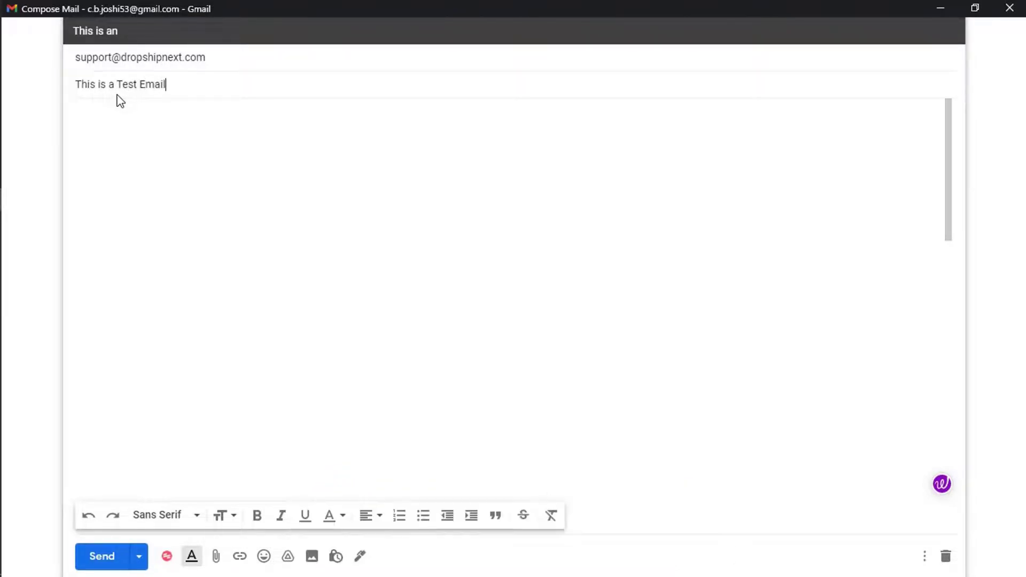
- Write 'Test' in the body, send it, and open the received email
{"action": "key", "text": "Tab"}
{"action": "type", "text": "Test"}
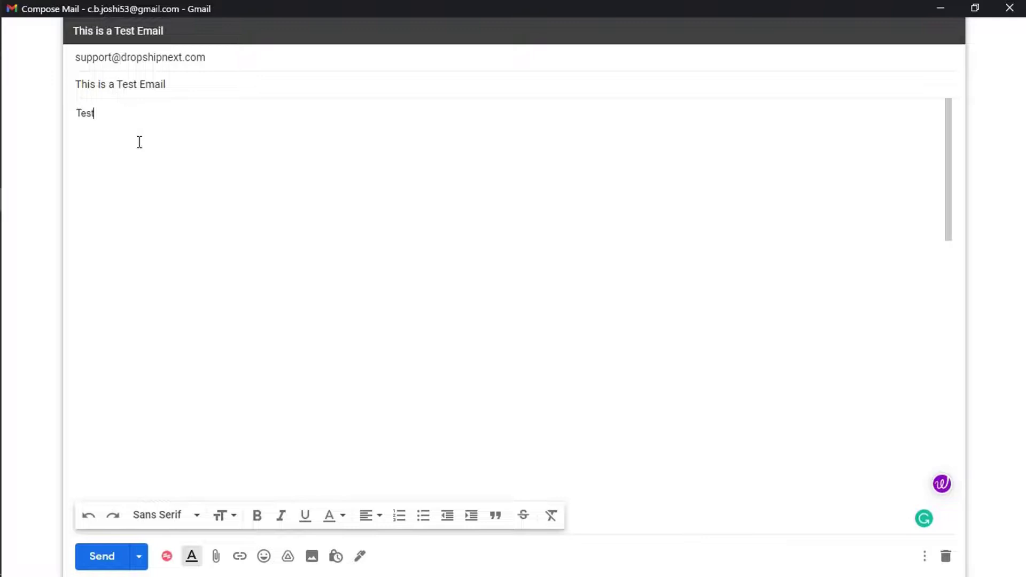
{"action": "left_click", "coordinate": [102, 556]}
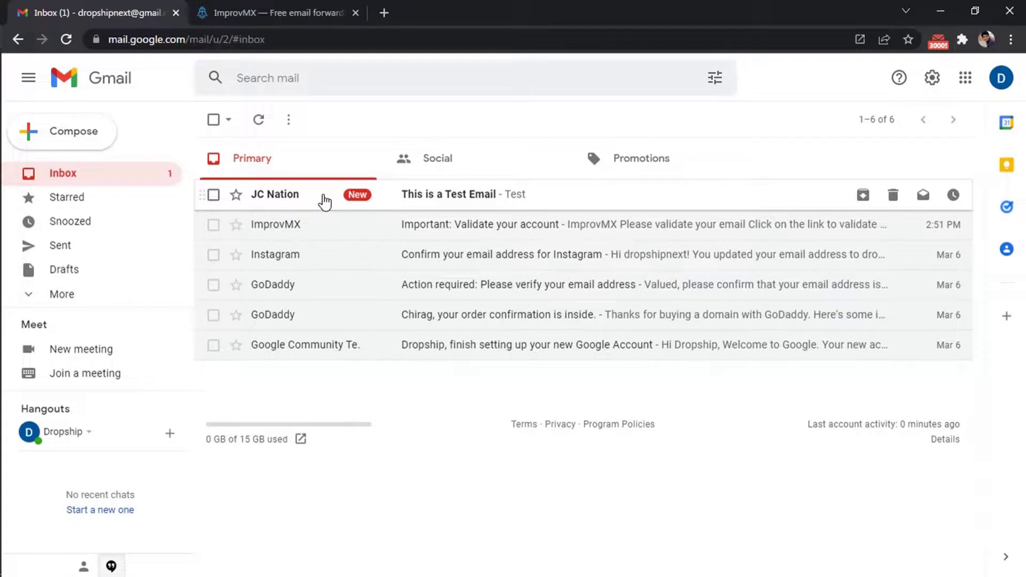
{"action": "left_click", "coordinate": [324, 202]}
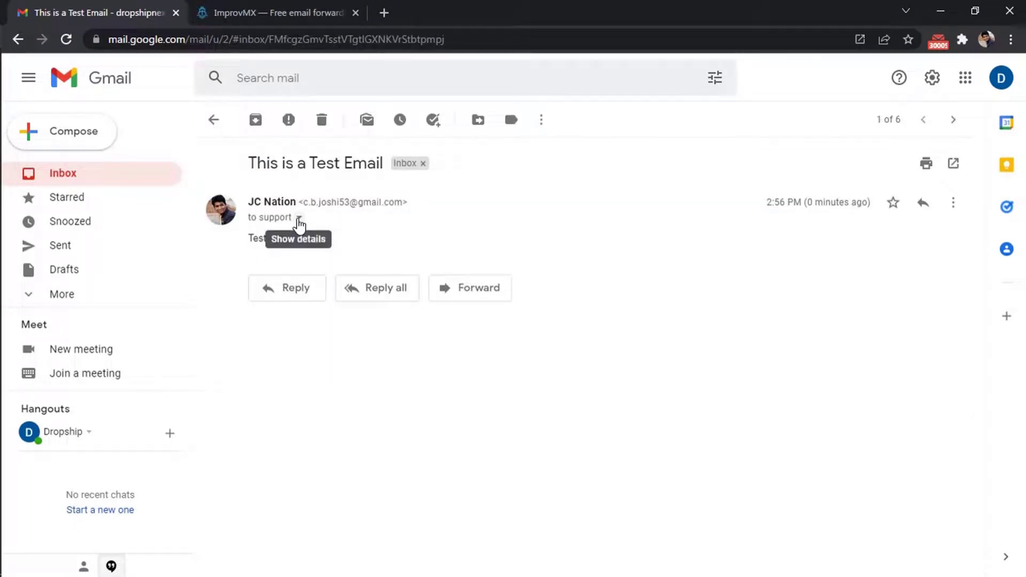
- Check the test reached the support address, reply 'Received...', then inspect the reply's sender
{"action": "left_click", "coordinate": [299, 219]}
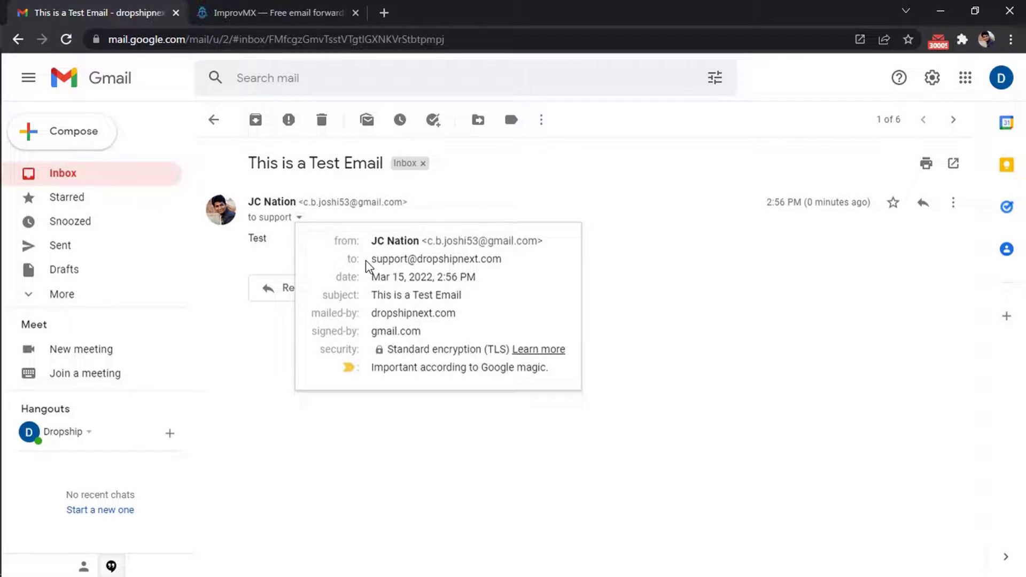
{"action": "left_click_drag", "start_coordinate": [368, 261], "coordinate": [503, 264]}
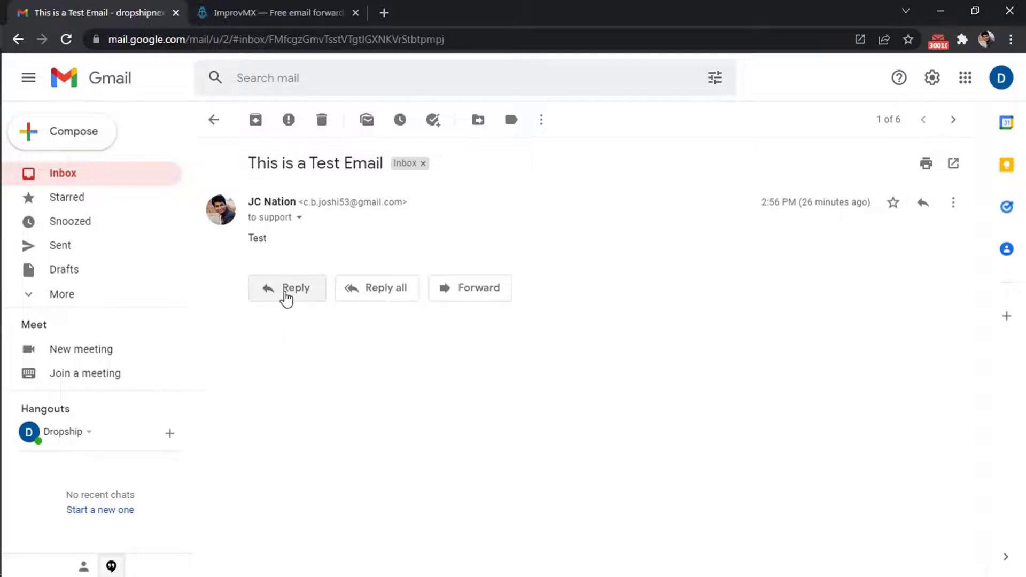
{"action": "left_click", "coordinate": [286, 294]}
{"action": "type", "text": "Re"}
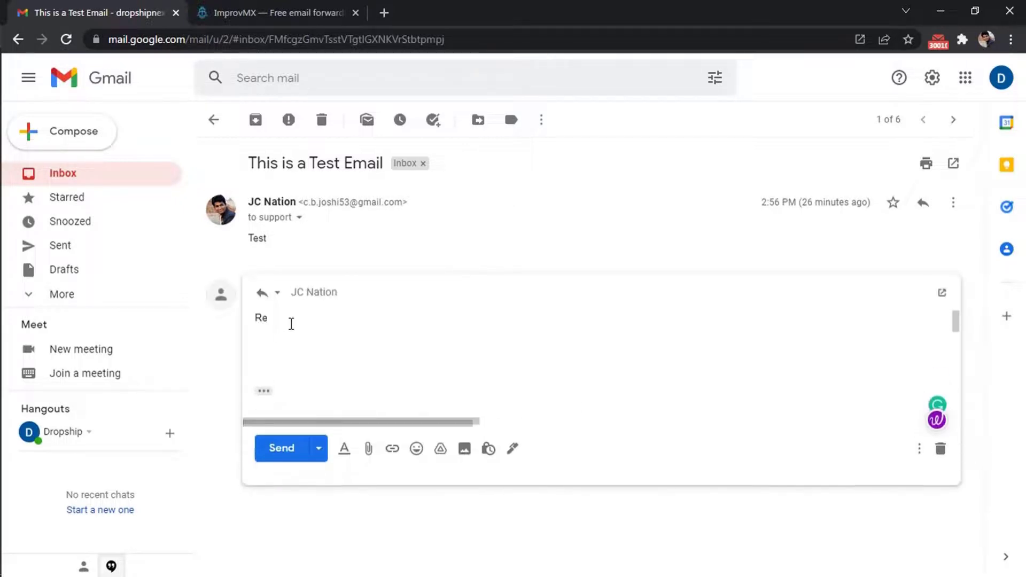
{"action": "type", "text": "ceived..."}
{"action": "left_click", "coordinate": [282, 451]}
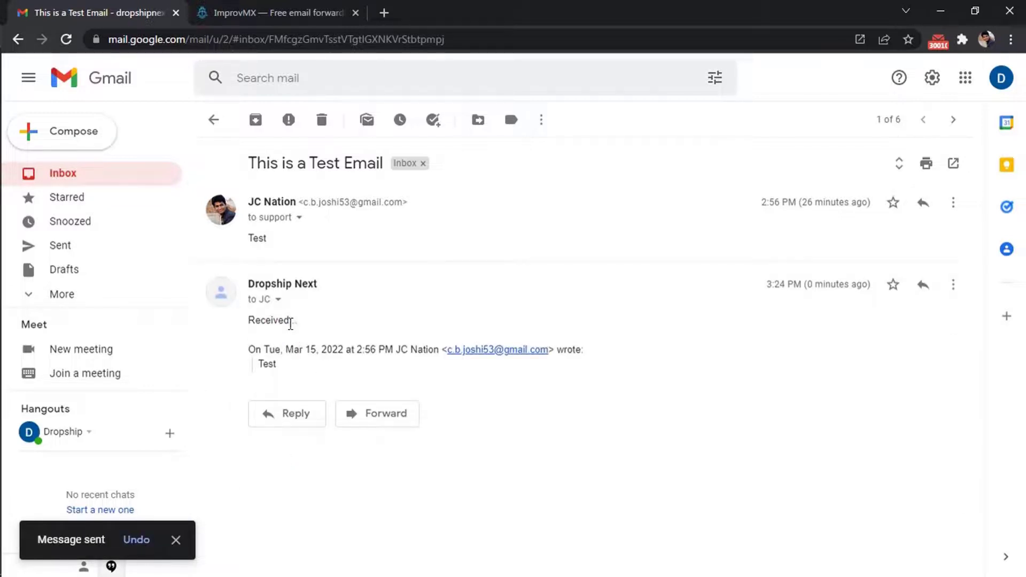
{"action": "left_click", "coordinate": [277, 300]}
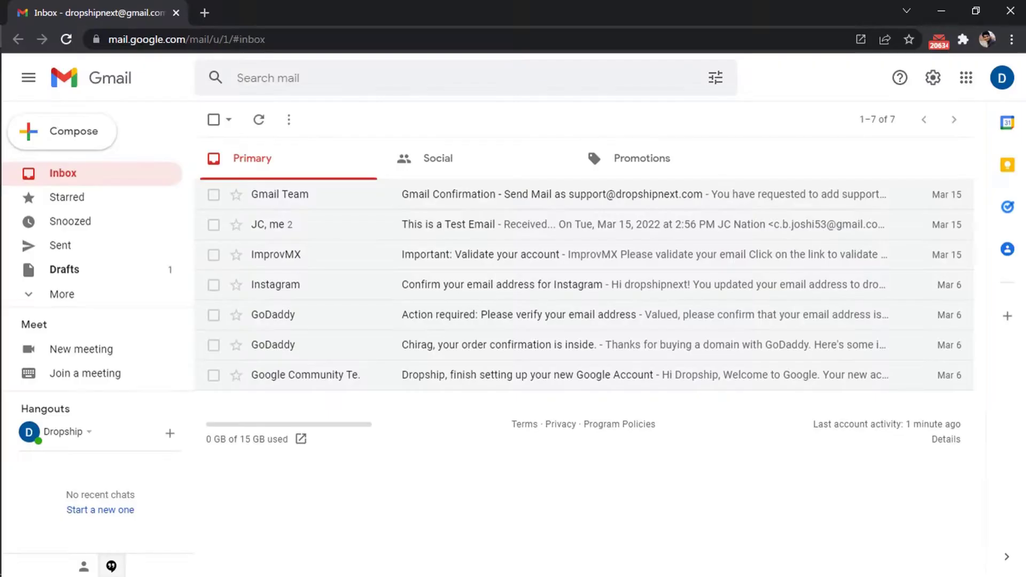
- Reach App passwords under Google Account Security, re-entering the account password to verify
{"action": "left_click", "coordinate": [1002, 78]}
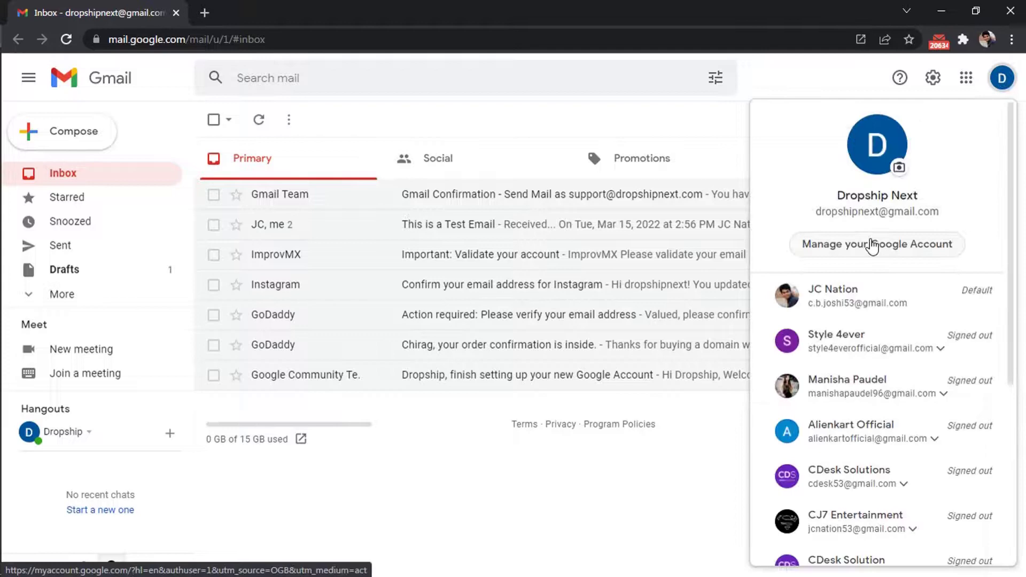
{"action": "left_click", "coordinate": [872, 246]}
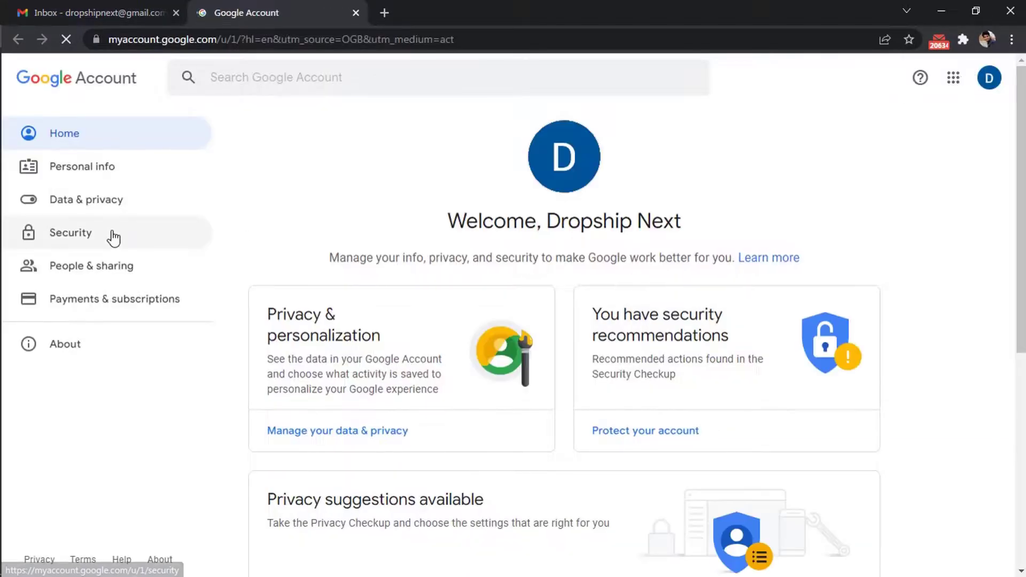
{"action": "left_click", "coordinate": [114, 238]}
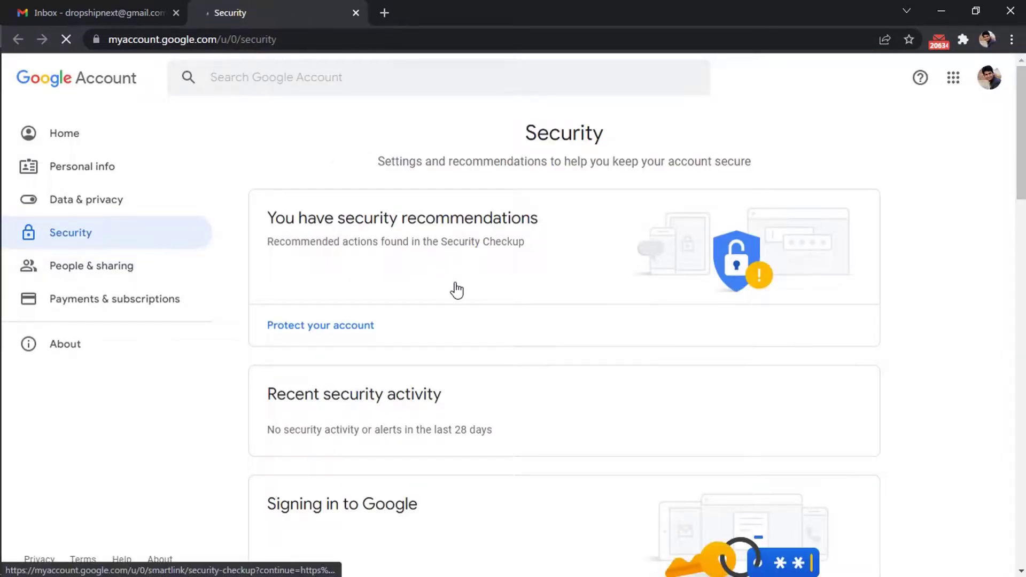
{"action": "scroll", "coordinate": [457, 291], "scroll_direction": "down", "scroll_amount": 7}
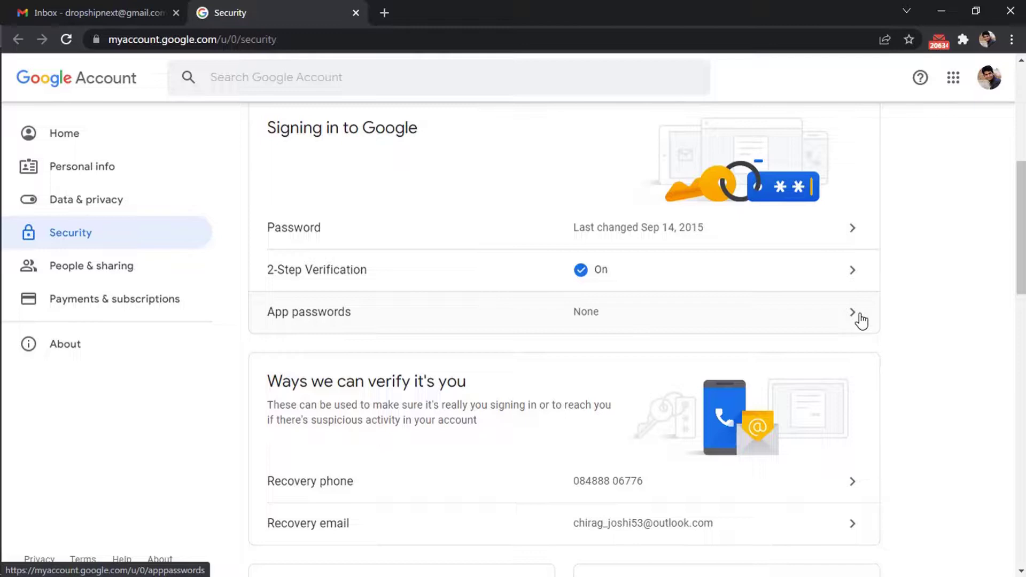
{"action": "left_click", "coordinate": [351, 331]}
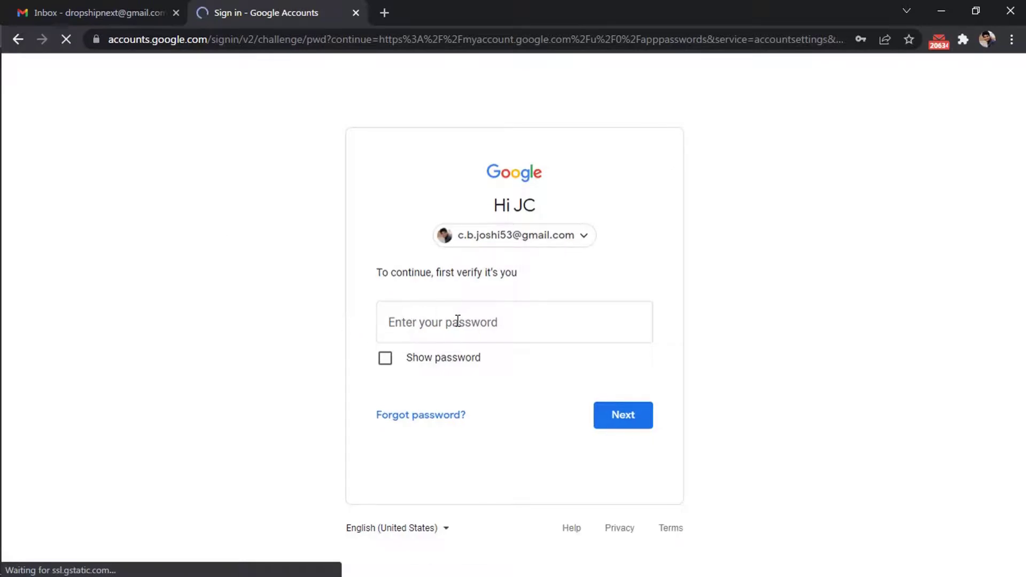
{"action": "left_click", "coordinate": [457, 321]}
{"action": "left_click", "coordinate": [620, 415]}
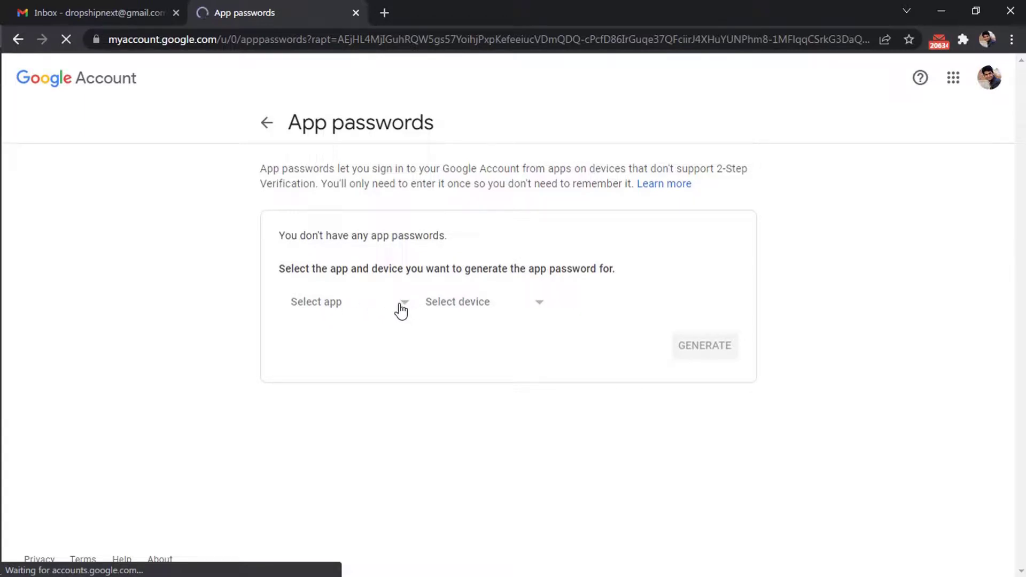
- Generate an app password for a custom app named 'Business Enail' and copy it
{"action": "left_click", "coordinate": [359, 308]}
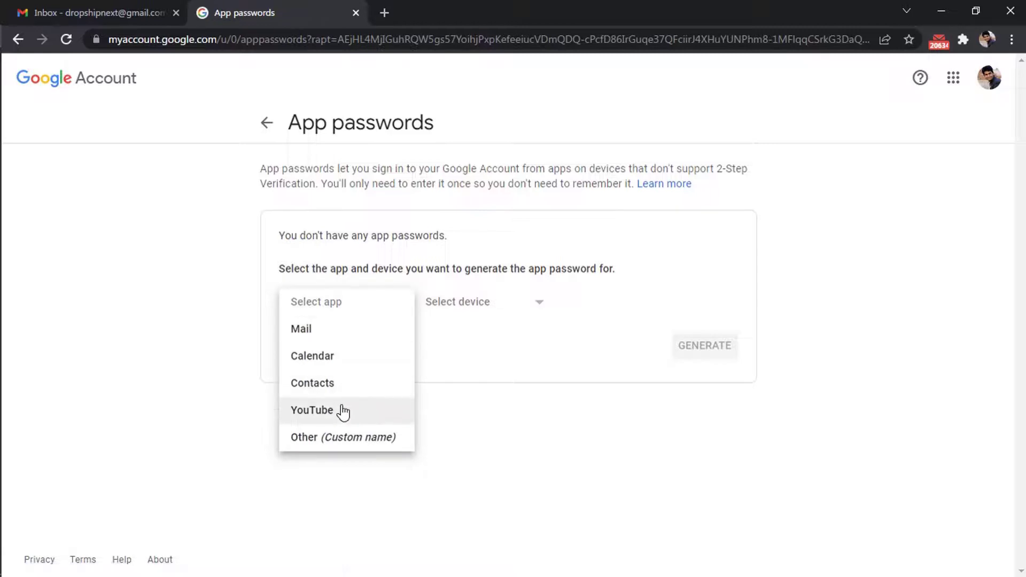
{"action": "left_click", "coordinate": [342, 439]}
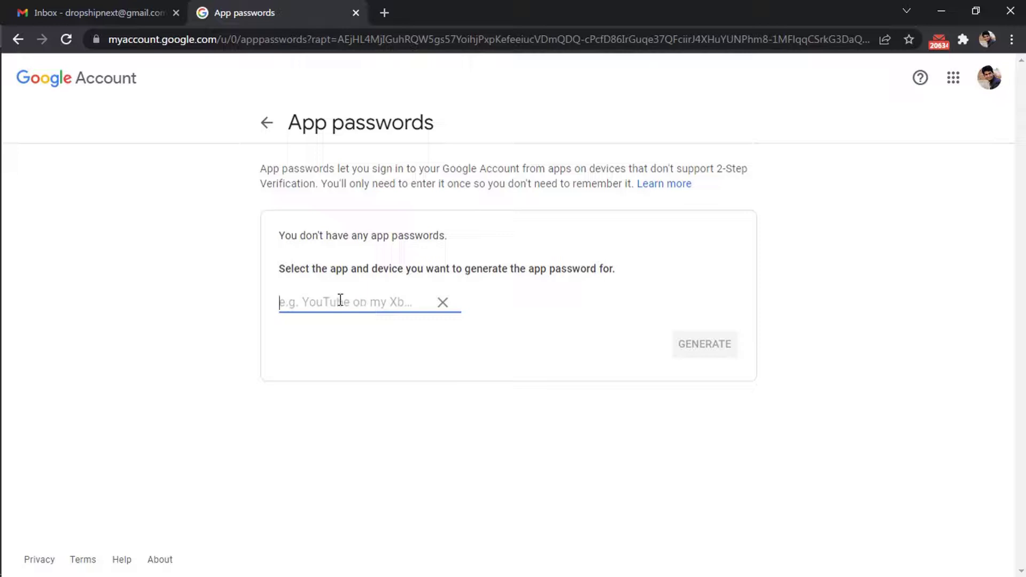
{"action": "type", "text": "Business"}
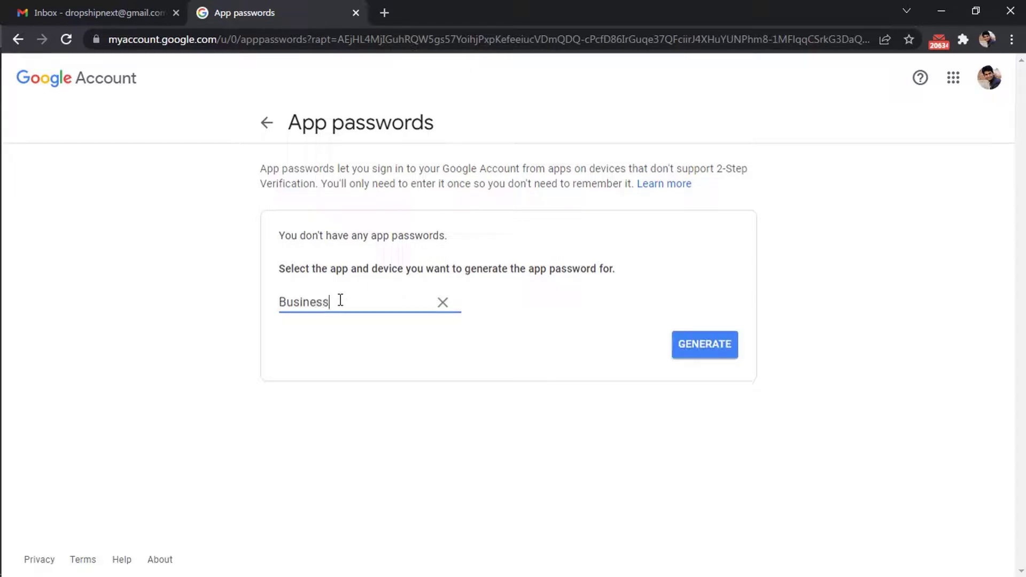
{"action": "type", "text": " En"}
{"action": "type", "text": "ail"}
{"action": "left_click", "coordinate": [708, 347]}
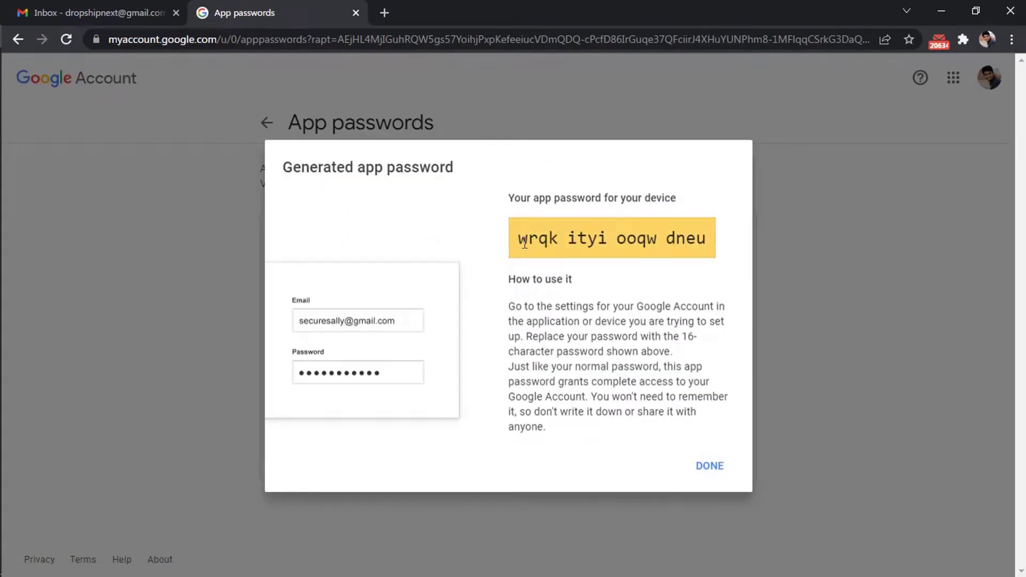
{"action": "left_click_drag", "start_coordinate": [550, 238], "coordinate": [706, 239]}
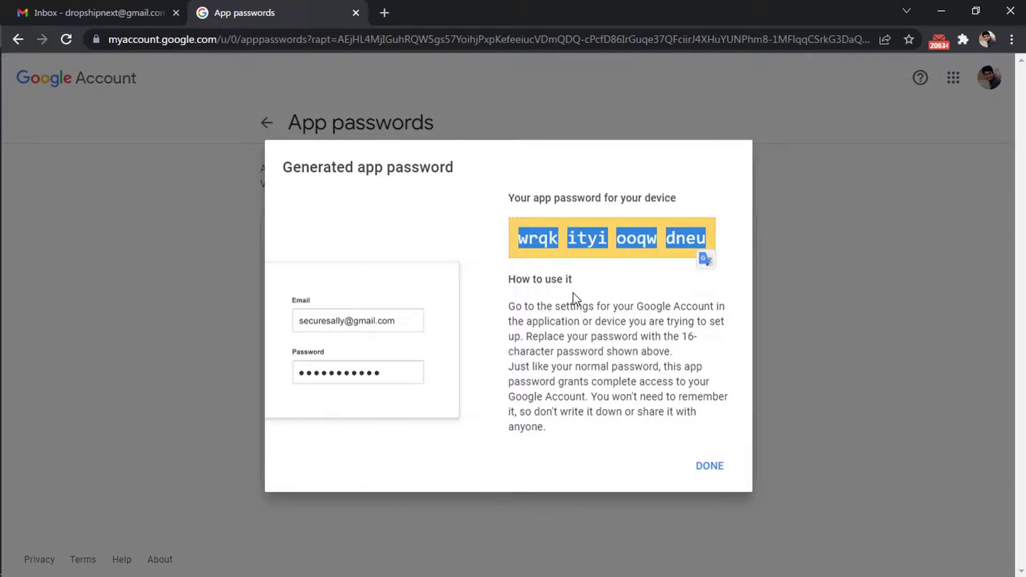
{"action": "left_click", "coordinate": [611, 262]}
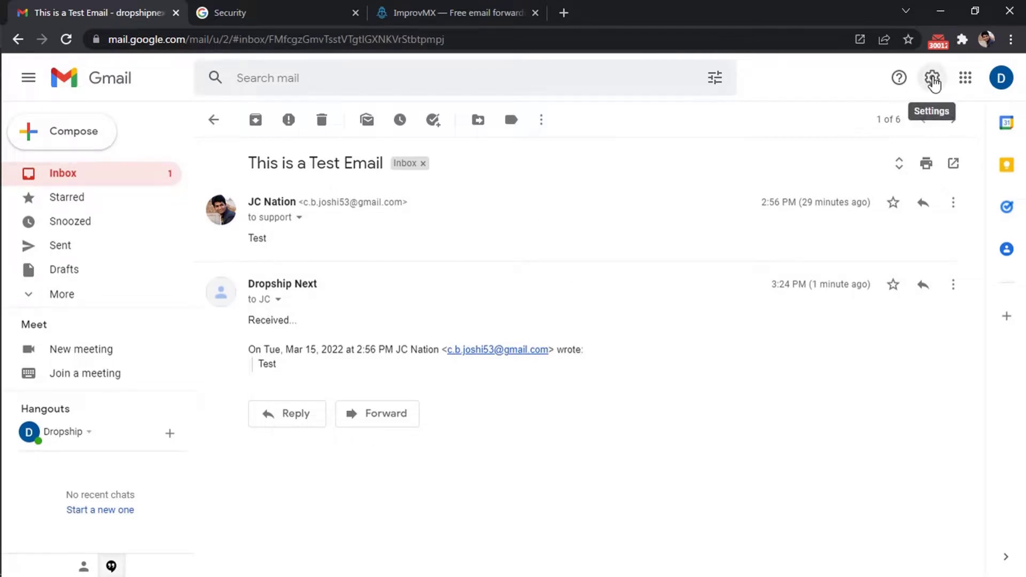
- Go to Settings > Accounts and Import and choose 'Add another email address' under Send mail as
{"action": "left_click", "coordinate": [933, 83]}
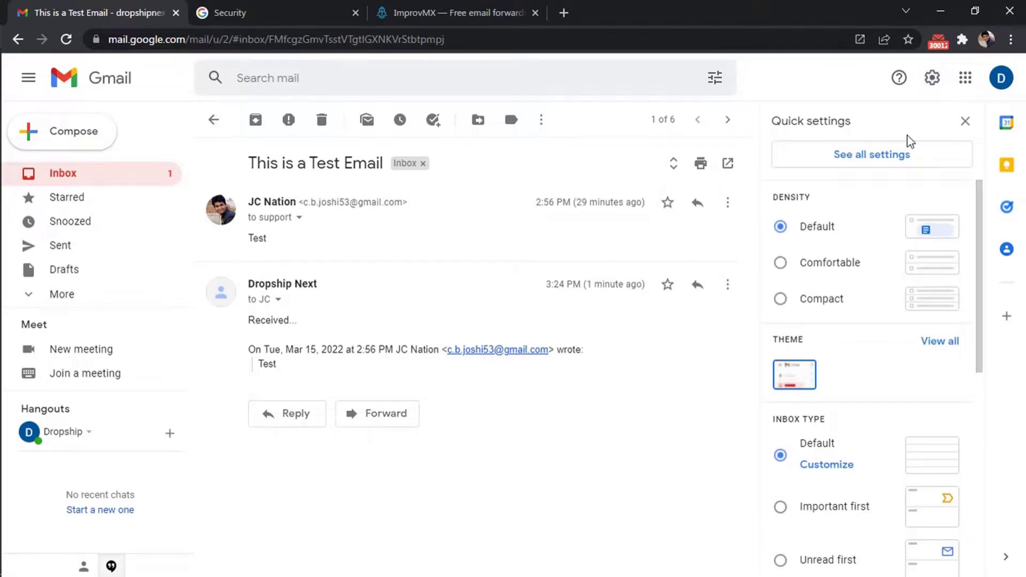
{"action": "left_click", "coordinate": [891, 158]}
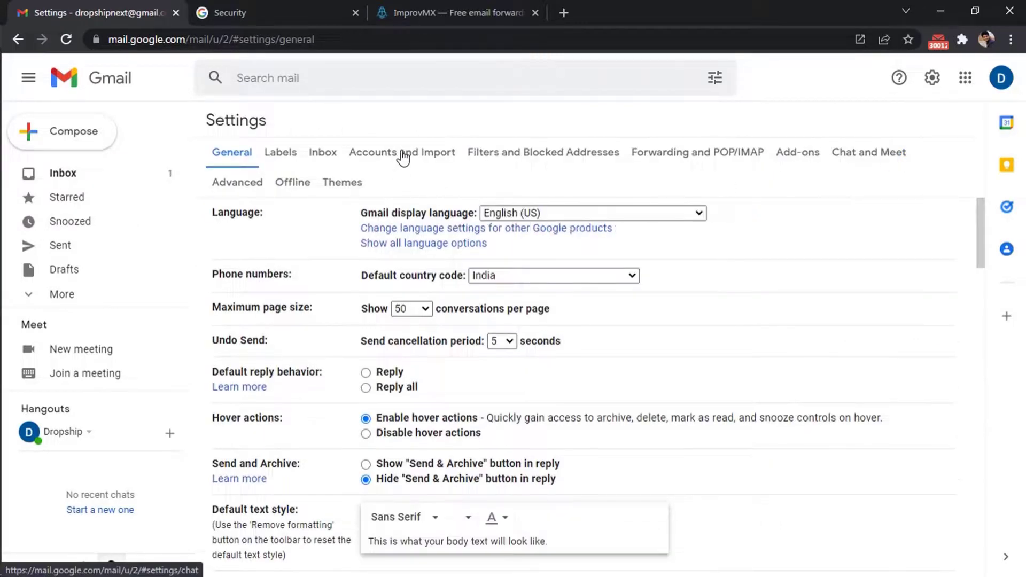
{"action": "left_click", "coordinate": [389, 158]}
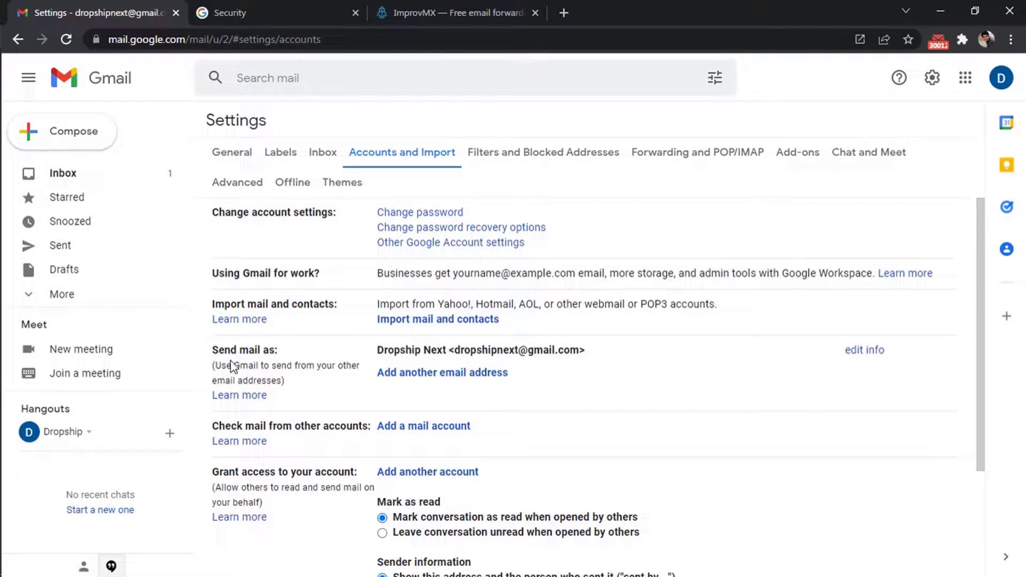
{"action": "left_click", "coordinate": [416, 374]}
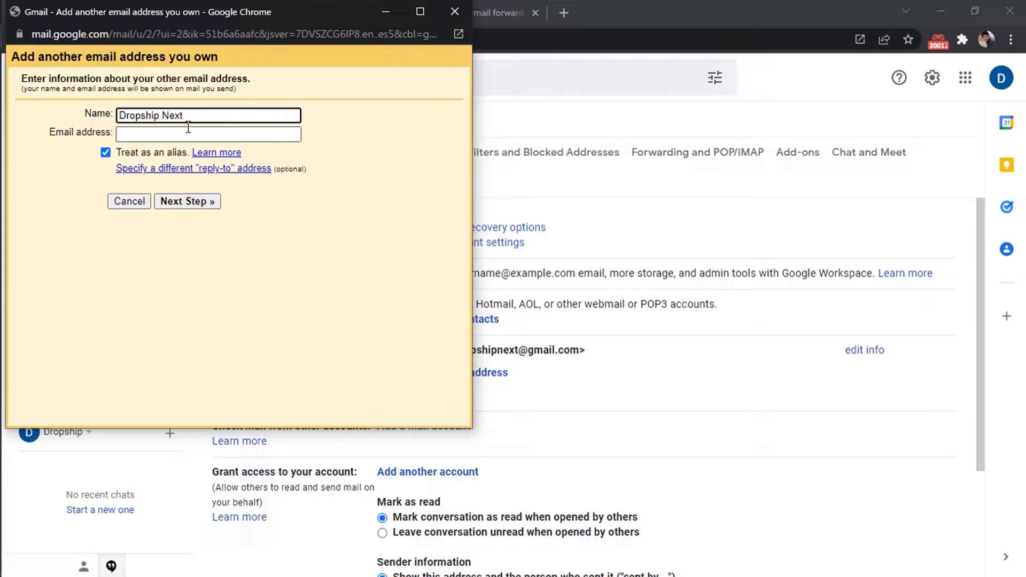
- Enter the business support address as the alias and advance to the SMTP server step
{"action": "left_click", "coordinate": [212, 132]}
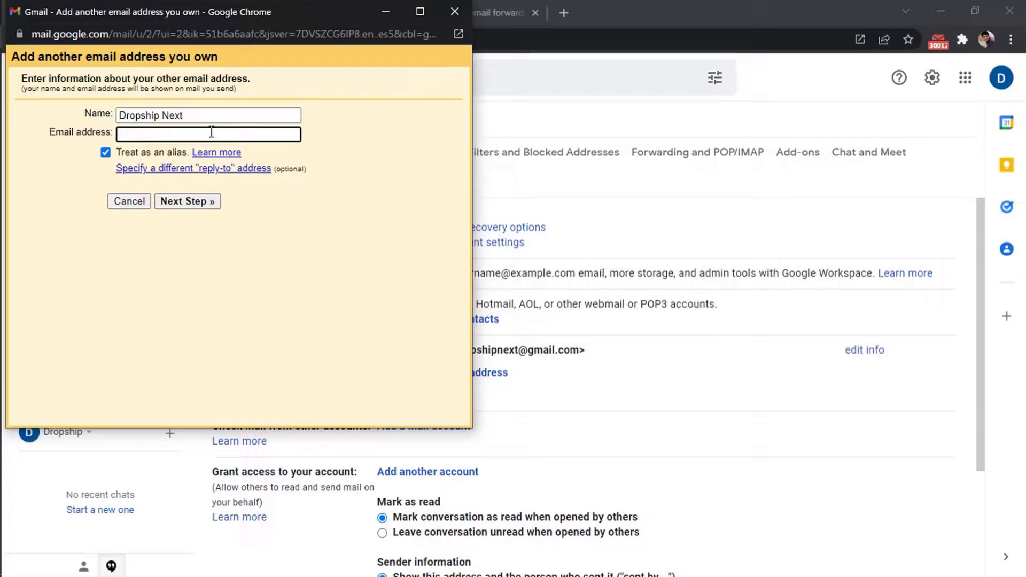
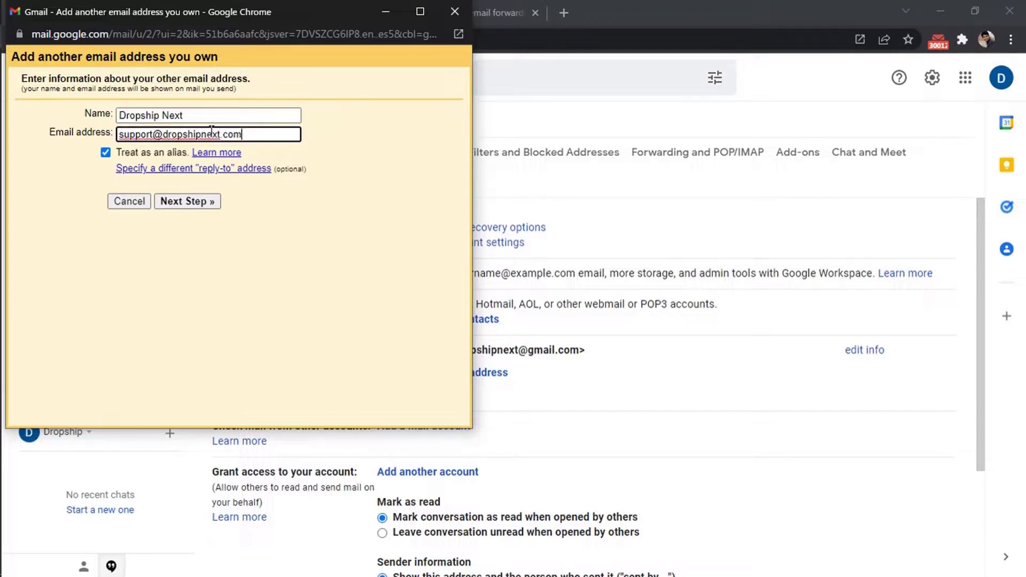
{"action": "left_click", "coordinate": [209, 203]}
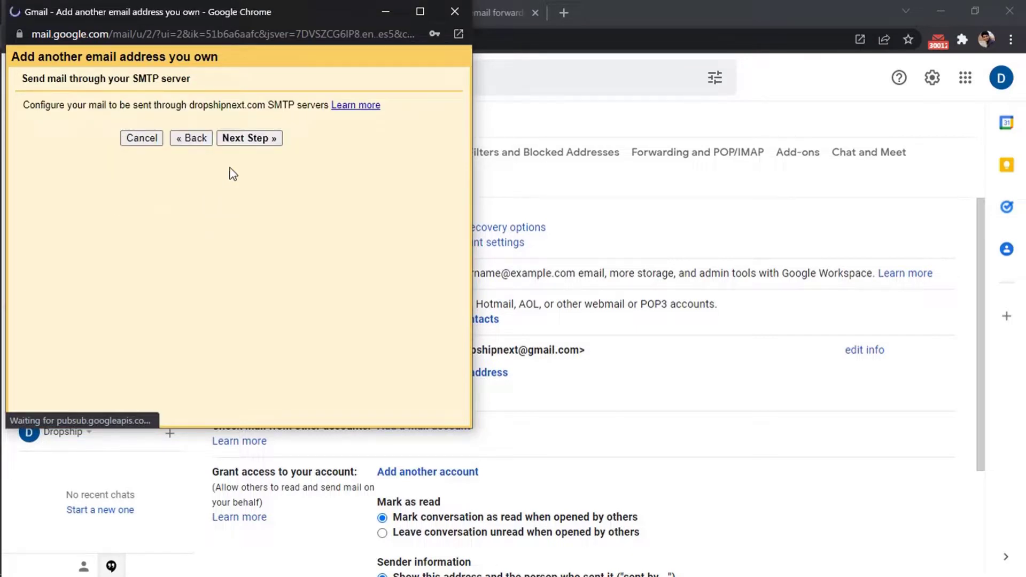
{"action": "left_click", "coordinate": [249, 138]}
- Fill in SMTP server smtp.gmail.com, the Gmail address as username, and the app password
{"action": "left_click", "coordinate": [220, 148]}
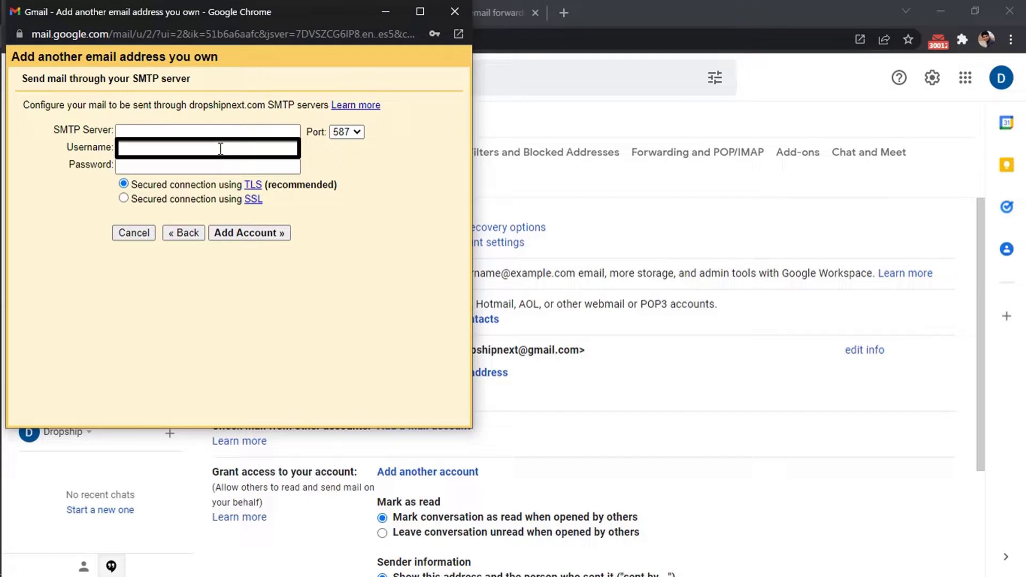
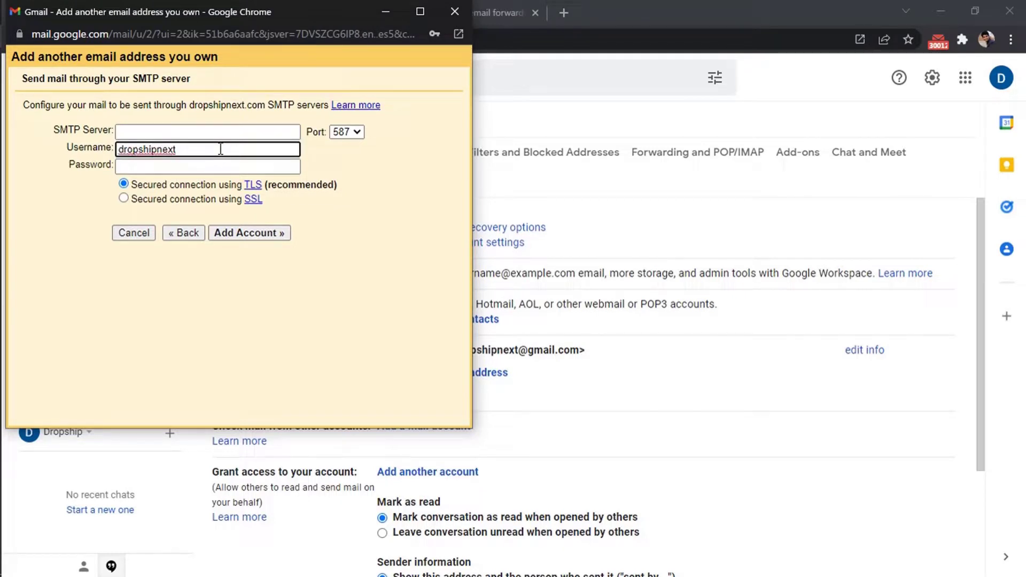
{"action": "left_click", "coordinate": [142, 166]}
{"action": "type", "text": "••"}
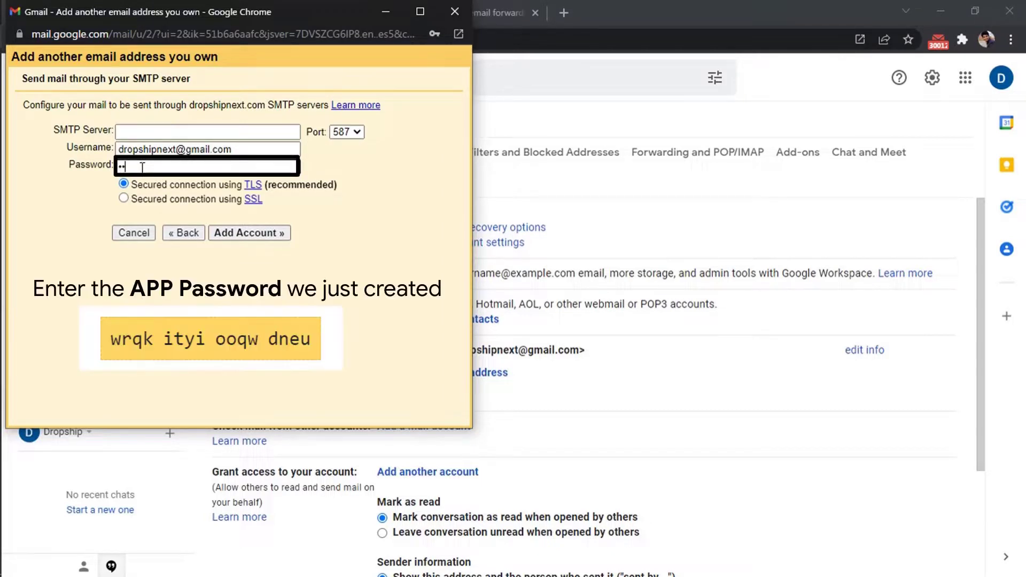
{"action": "type", "text": "qk •"}
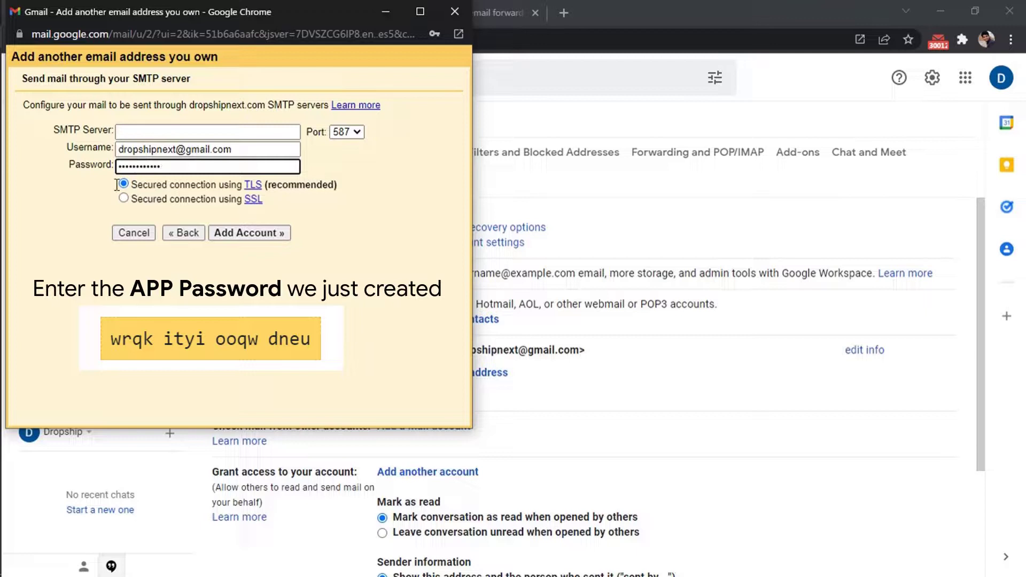
{"action": "left_click", "coordinate": [174, 131]}
{"action": "type", "text": "smtp.gm"}
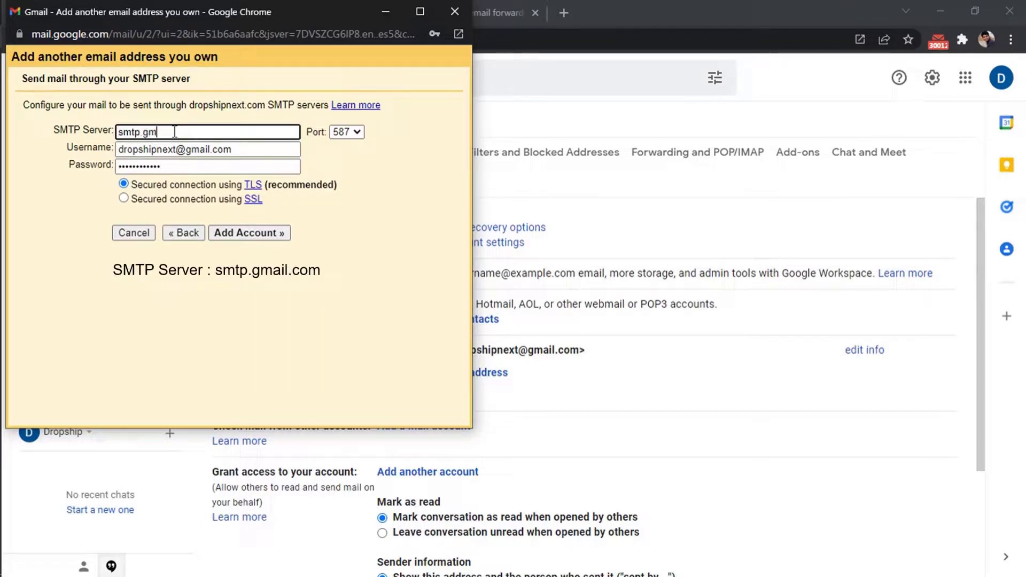
{"action": "type", "text": "ail.com"}
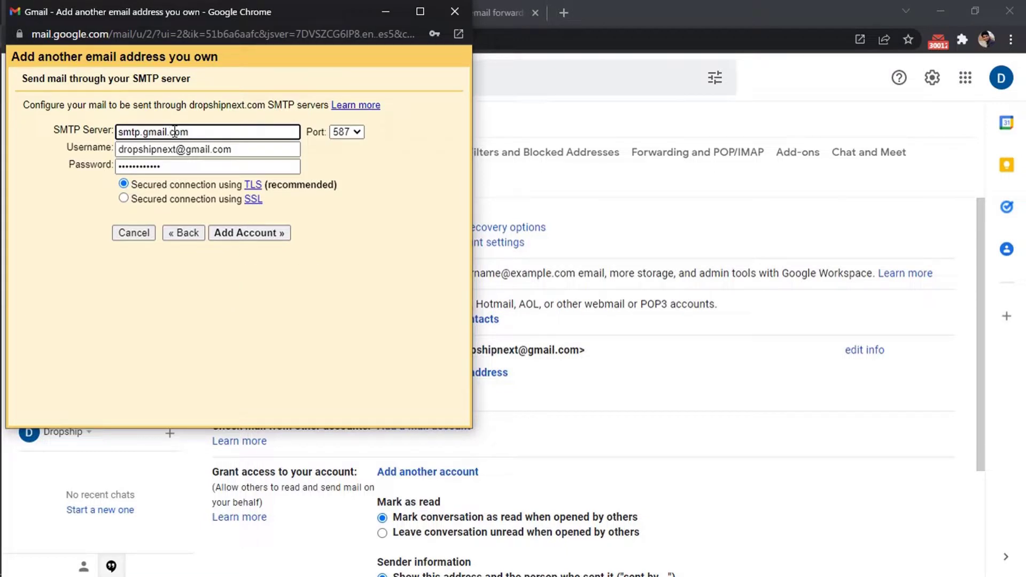
- Add the account so Gmail sends a confirmation code to the support address
{"action": "left_click", "coordinate": [251, 235]}
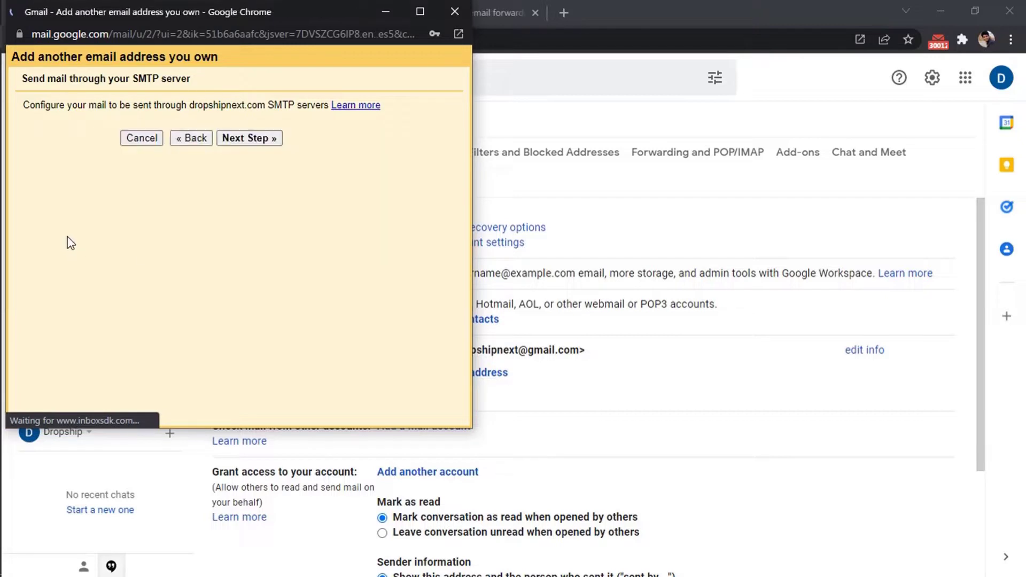
{"action": "left_click", "coordinate": [269, 140]}
{"action": "left_click_drag", "start_coordinate": [220, 140], "coordinate": [348, 143]}
{"action": "left_click", "coordinate": [308, 163]}
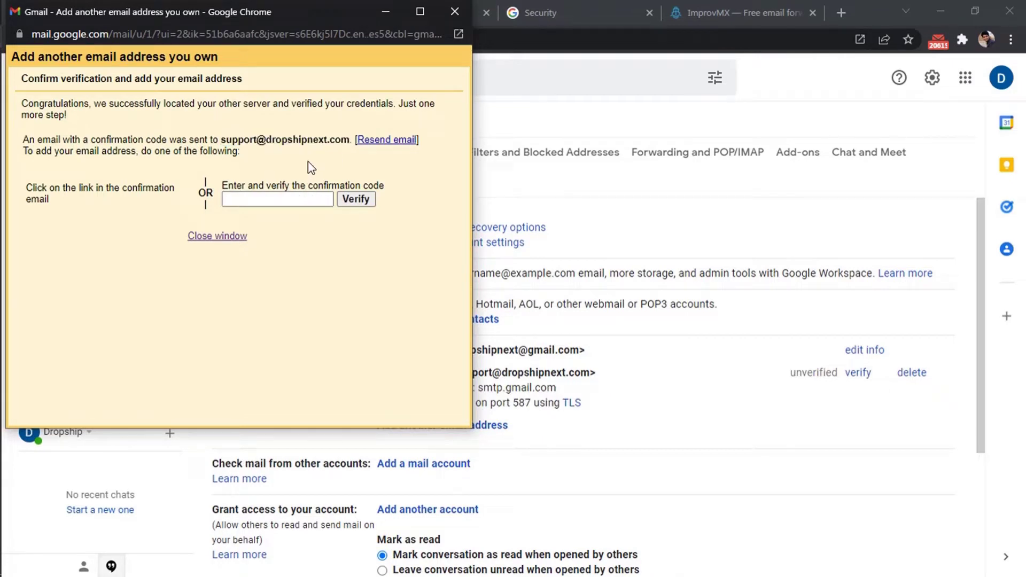
- Open the Gmail Team confirmation email in the inbox and copy its code
{"action": "left_click", "coordinate": [541, 184]}
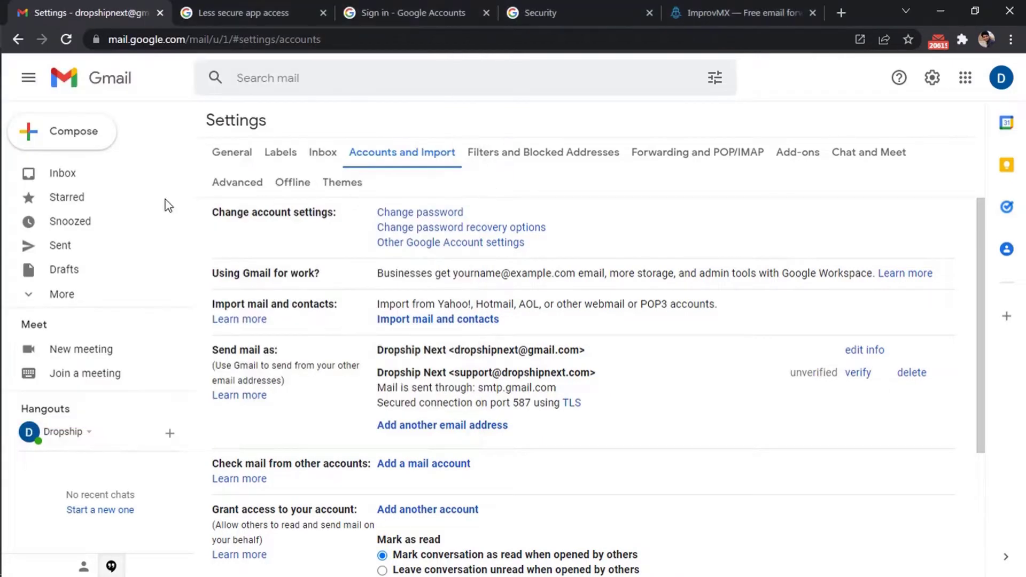
{"action": "left_click", "coordinate": [100, 184]}
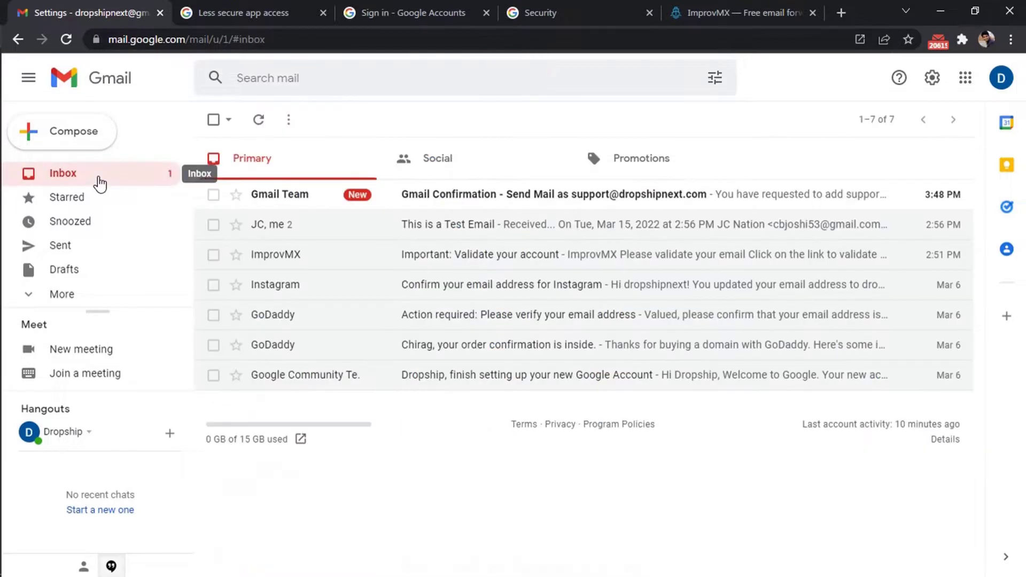
{"action": "left_click", "coordinate": [337, 201]}
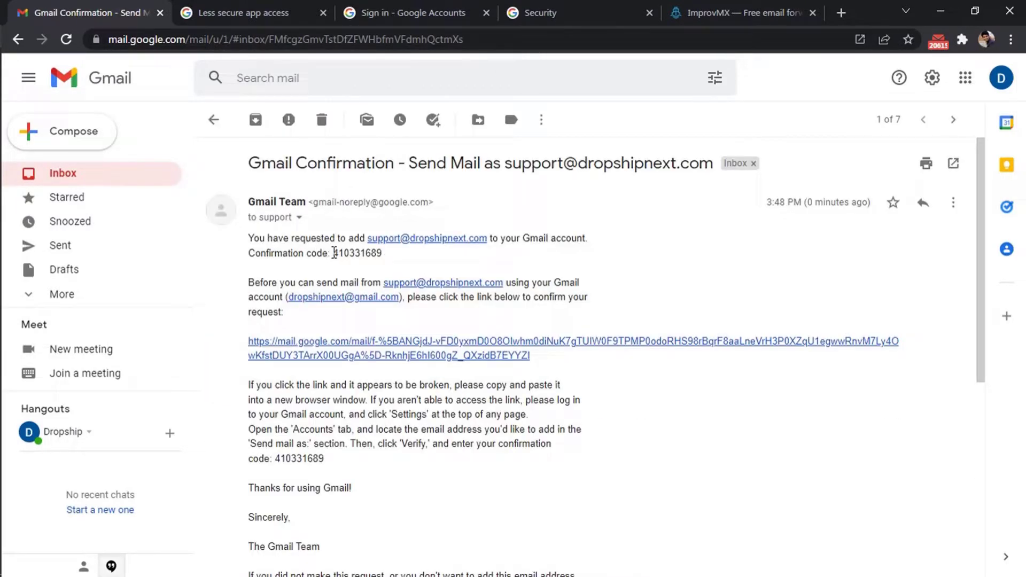
{"action": "left_click_drag", "start_coordinate": [334, 257], "coordinate": [383, 257]}
{"action": "triple_click", "coordinate": [383, 258]}
{"action": "left_click", "coordinate": [382, 257]}
{"action": "double_click", "coordinate": [378, 257]}
{"action": "key", "text": "ctrl+c"}
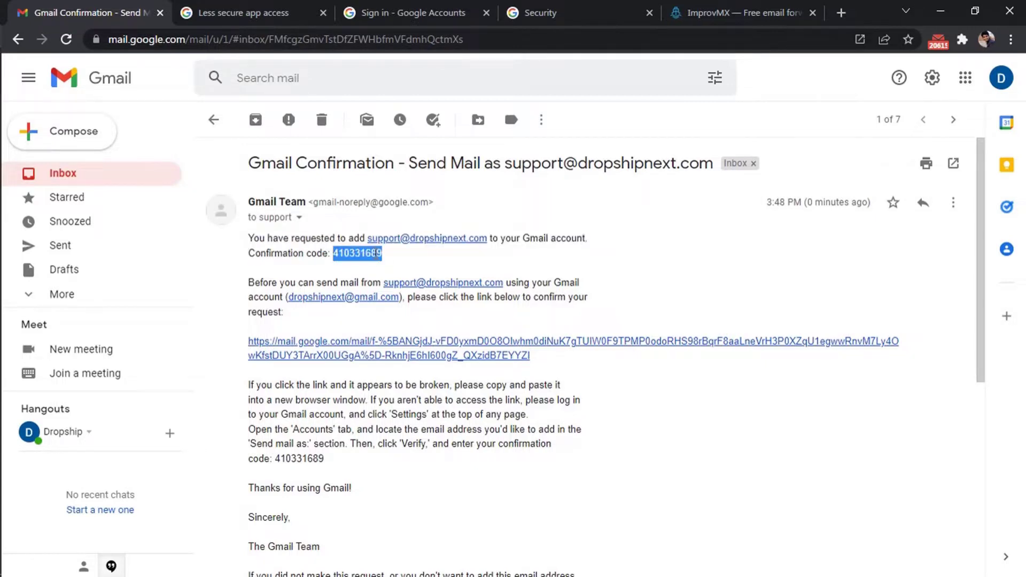
{"action": "key", "text": "alt+Tab"}
- Paste the confirmation code into the popup and verify it
{"action": "left_click", "coordinate": [289, 201]}
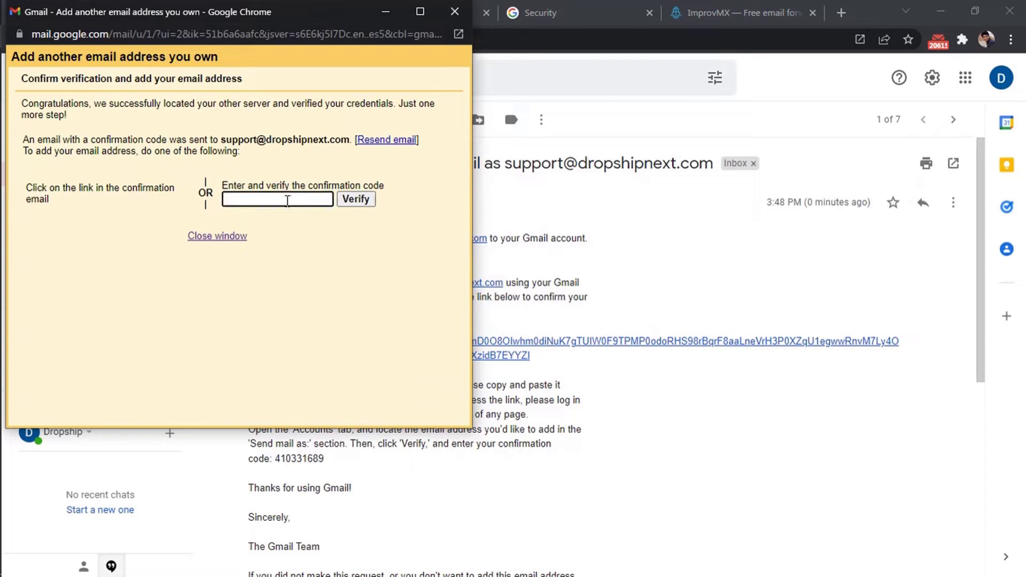
{"action": "key", "text": "ctrl+v"}
{"action": "left_click", "coordinate": [355, 201]}
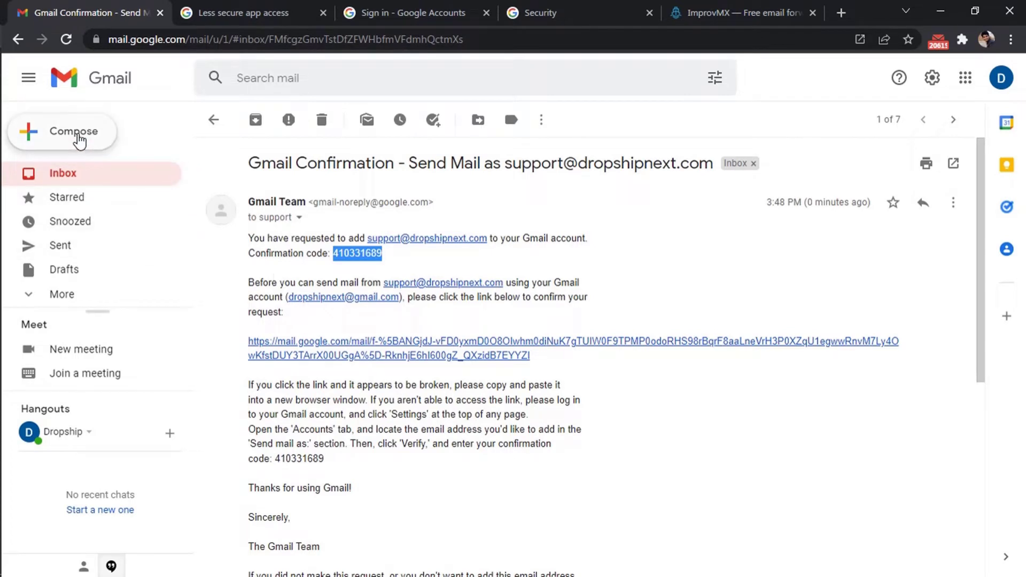
- Compose a new email from the business support alias to a suggested contact
{"action": "left_click", "coordinate": [79, 140]}
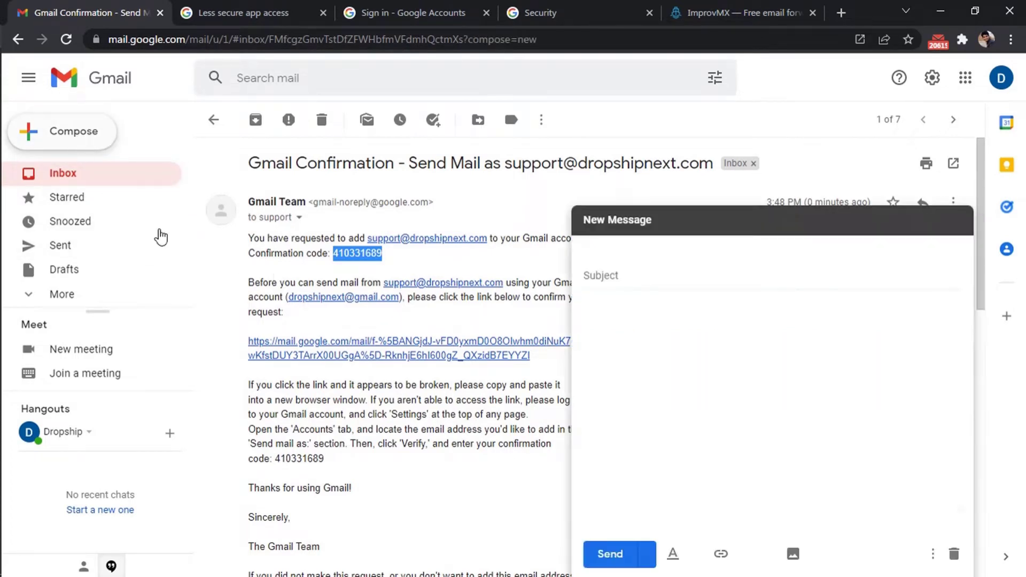
{"action": "left_click", "coordinate": [822, 245]}
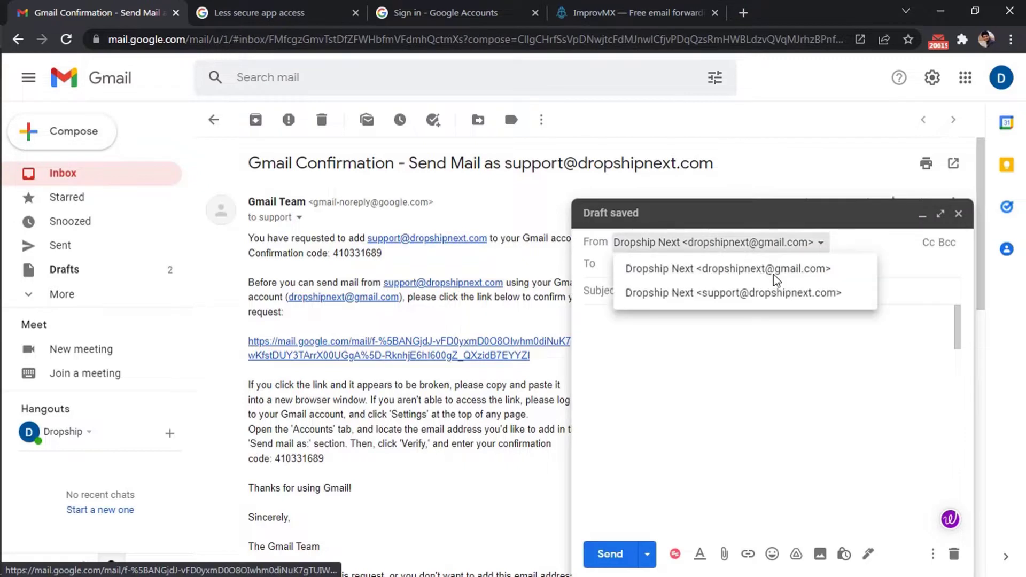
{"action": "left_click", "coordinate": [780, 297]}
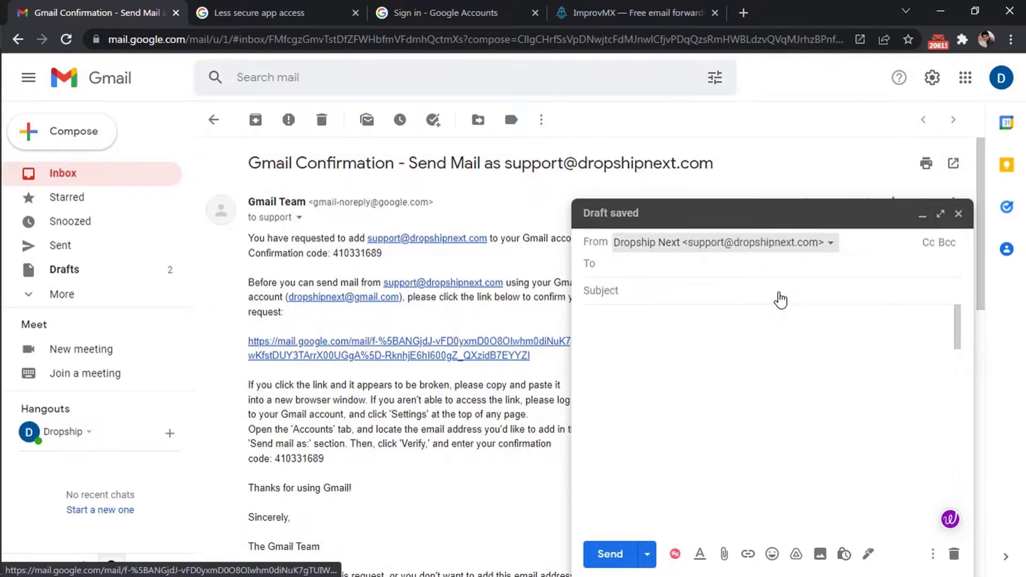
{"action": "left_click", "coordinate": [640, 264]}
{"action": "type", "text": "jc"}
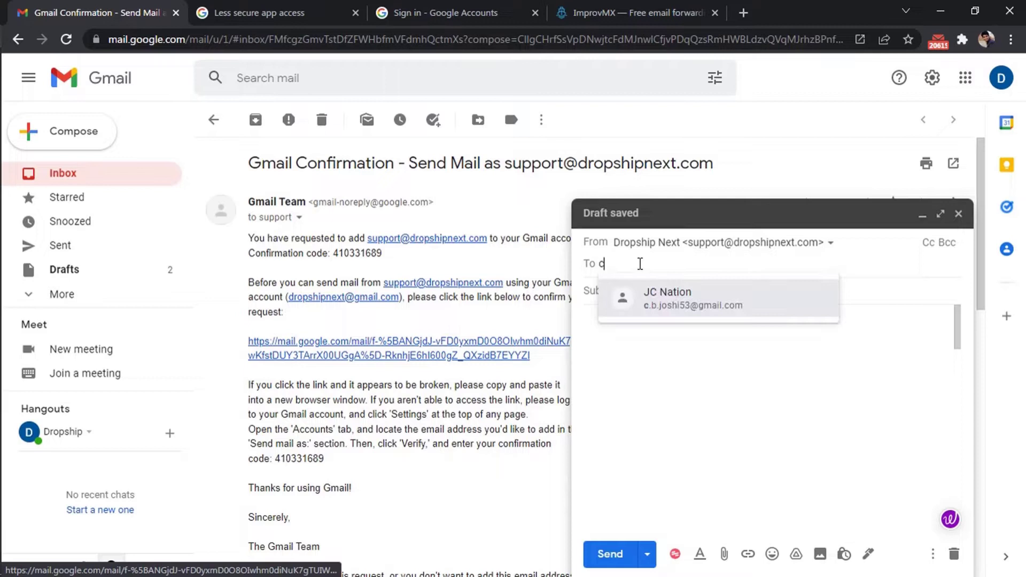
{"action": "key", "text": "Return"}
- Set both the subject and the body to 'Test'
{"action": "left_click", "coordinate": [625, 285]}
{"action": "type", "text": "t"}
{"action": "key", "text": "BackSpace"}
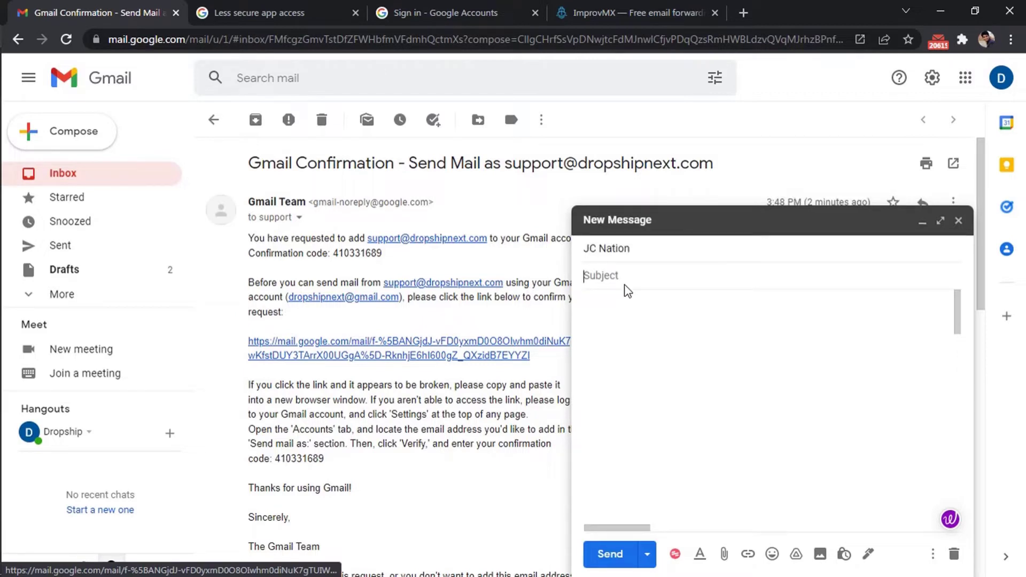
{"action": "type", "text": "Test"}
{"action": "key", "text": "Tab"}
{"action": "type", "text": "Test"}
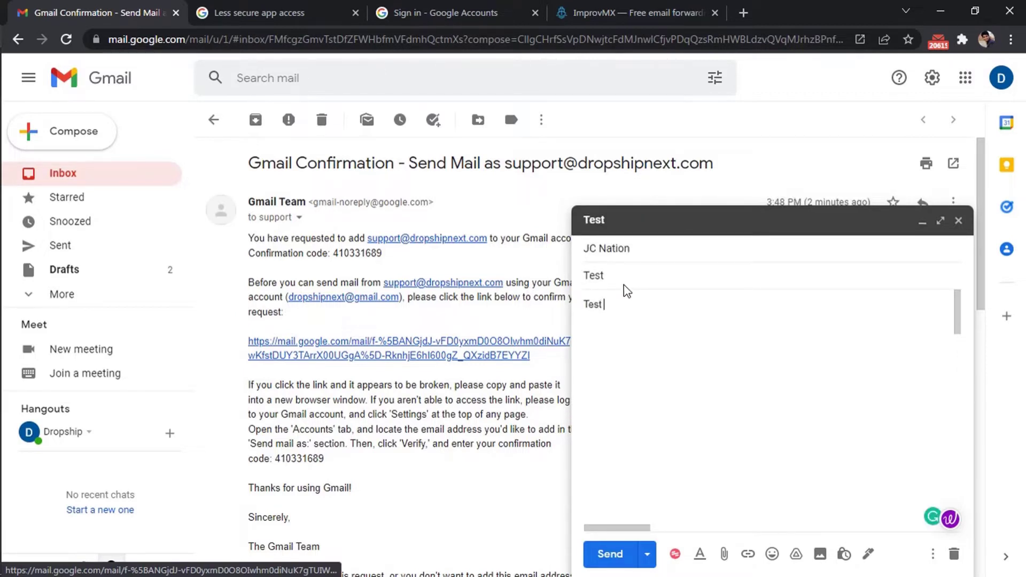
{"action": "left_click", "coordinate": [609, 554]}
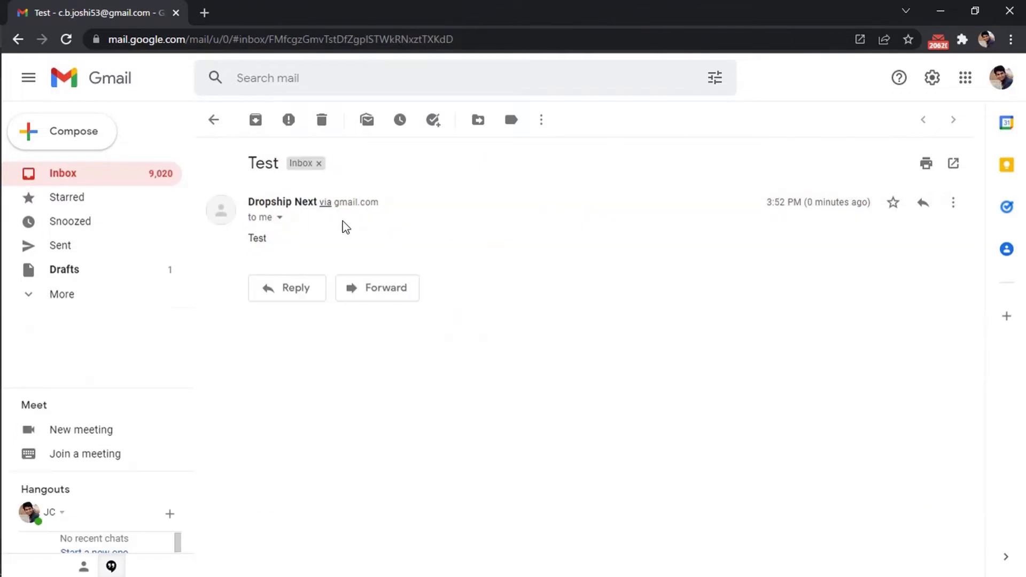
{"action": "left_click", "coordinate": [280, 218]}
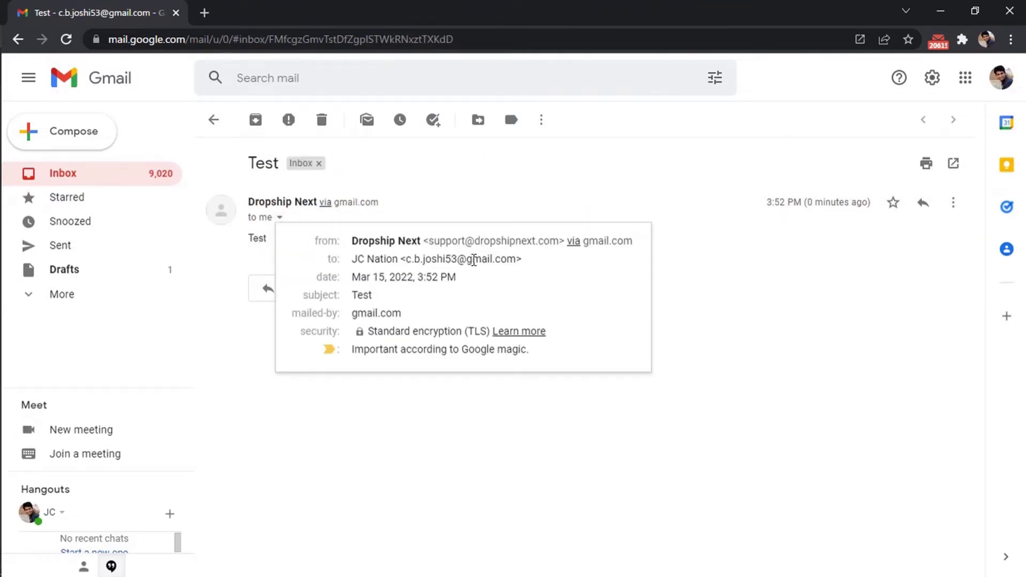
{"action": "left_click_drag", "start_coordinate": [353, 241], "coordinate": [560, 243]}
{"action": "left_click", "coordinate": [747, 312]}
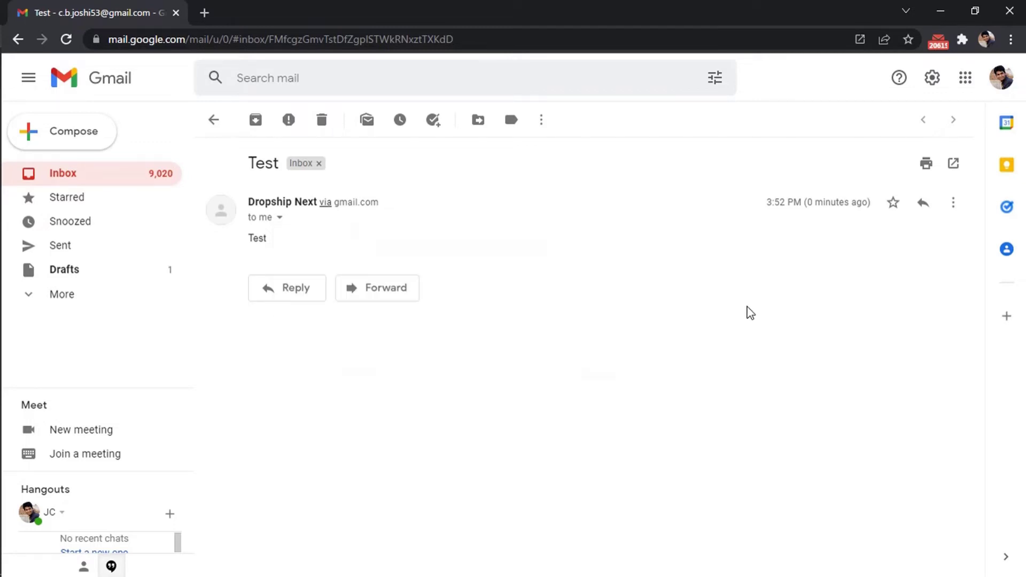